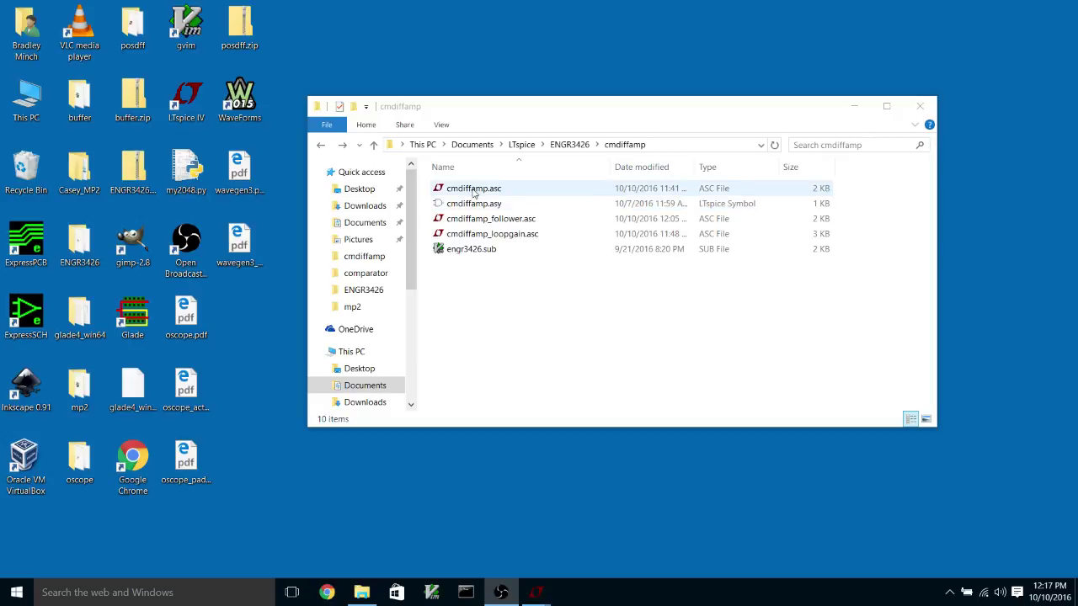
double_click(474, 190)
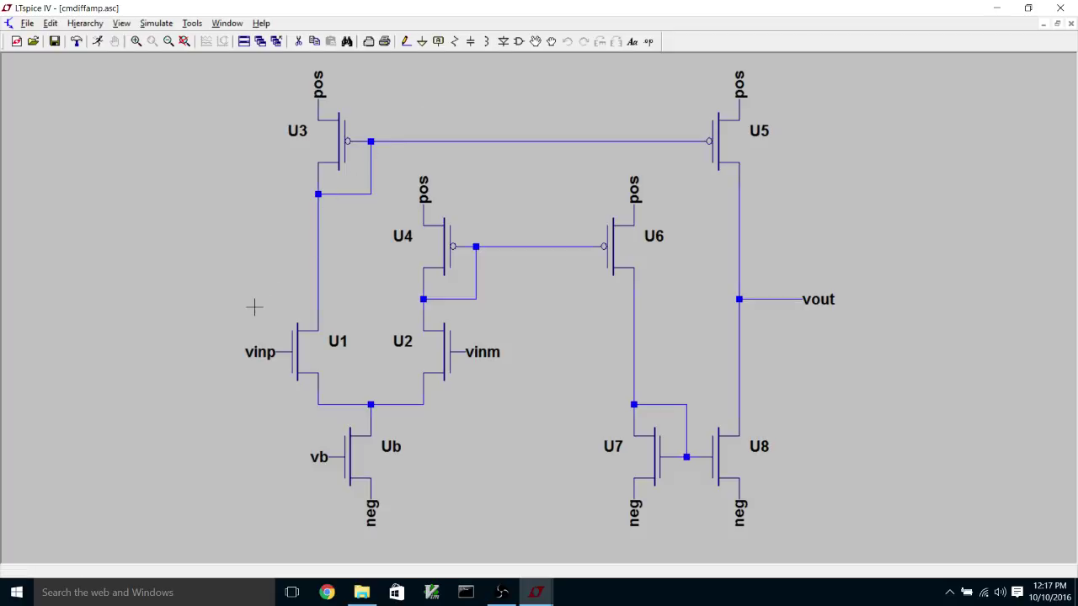
right_click(311, 361)
drag(671, 306, 670, 333)
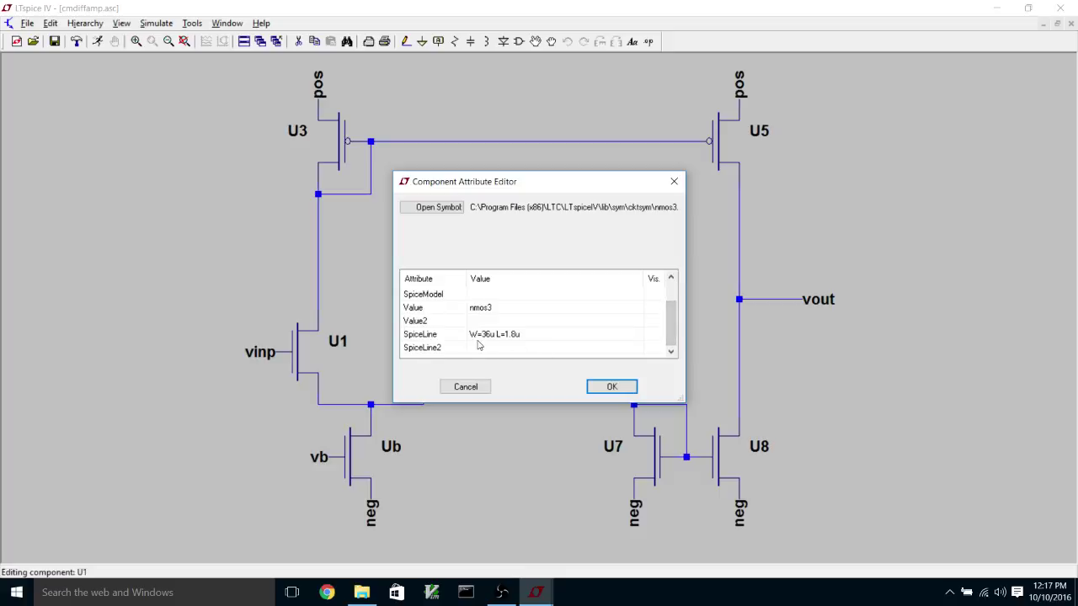
click(600, 386)
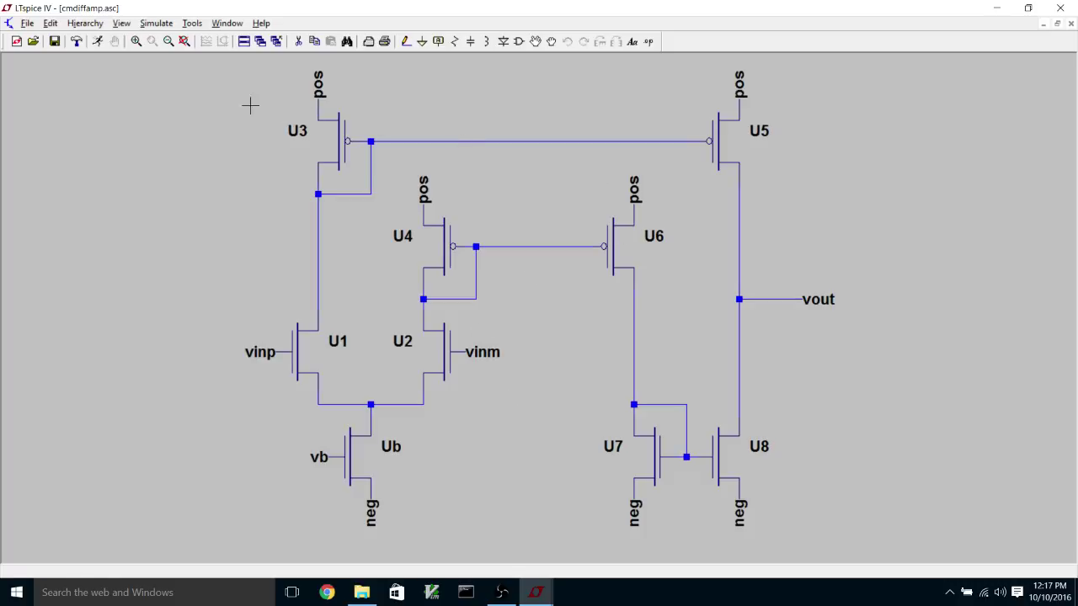
Open the recent cmdiffamp.asy symbol and check the vb label on its bottom pin
click(30, 24)
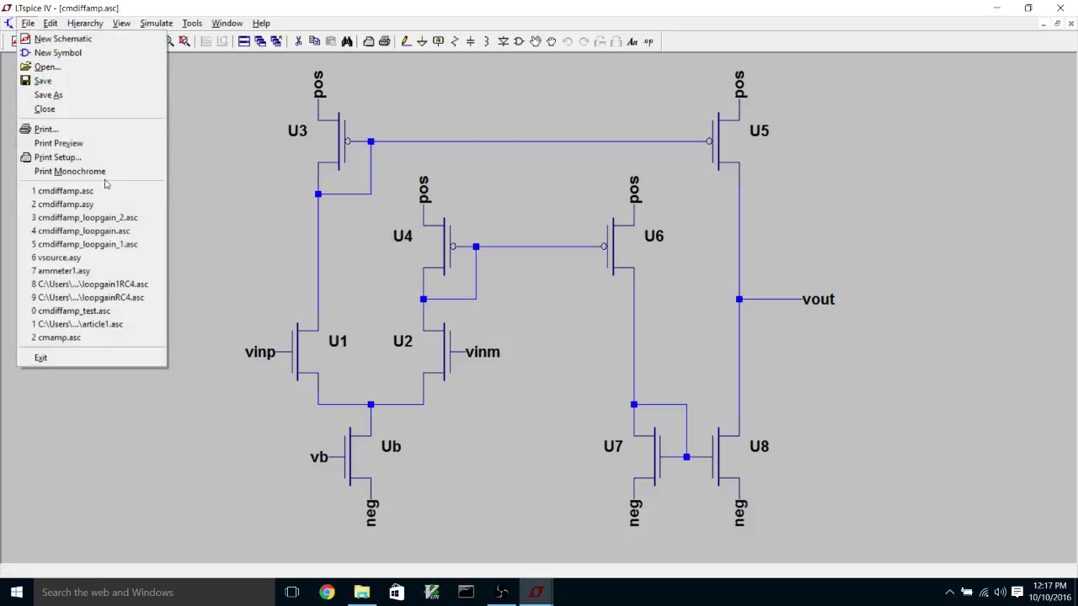
click(82, 208)
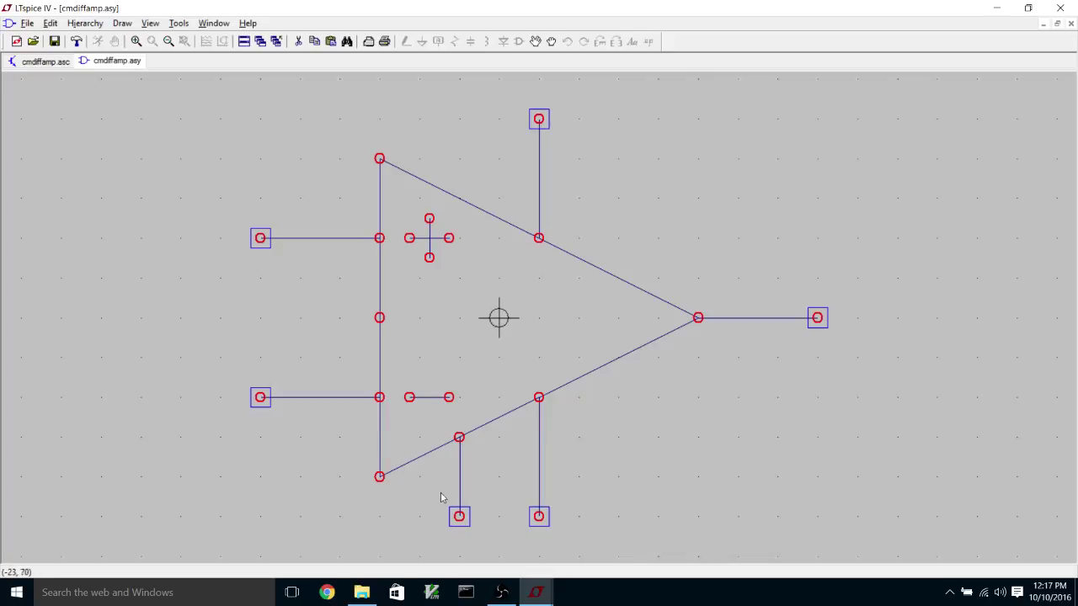
right_click(459, 520)
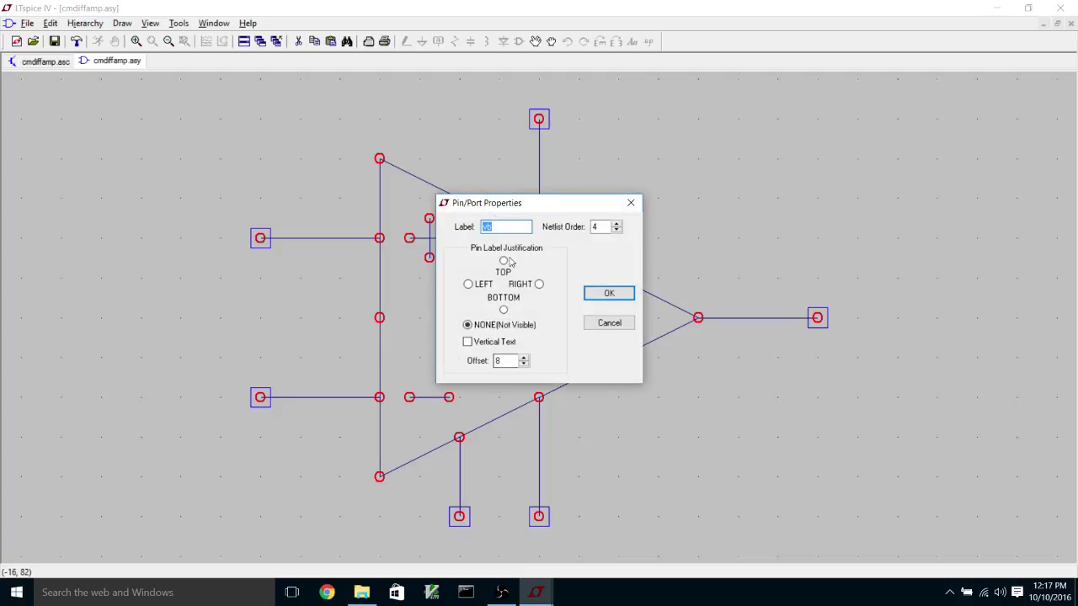
click(609, 294)
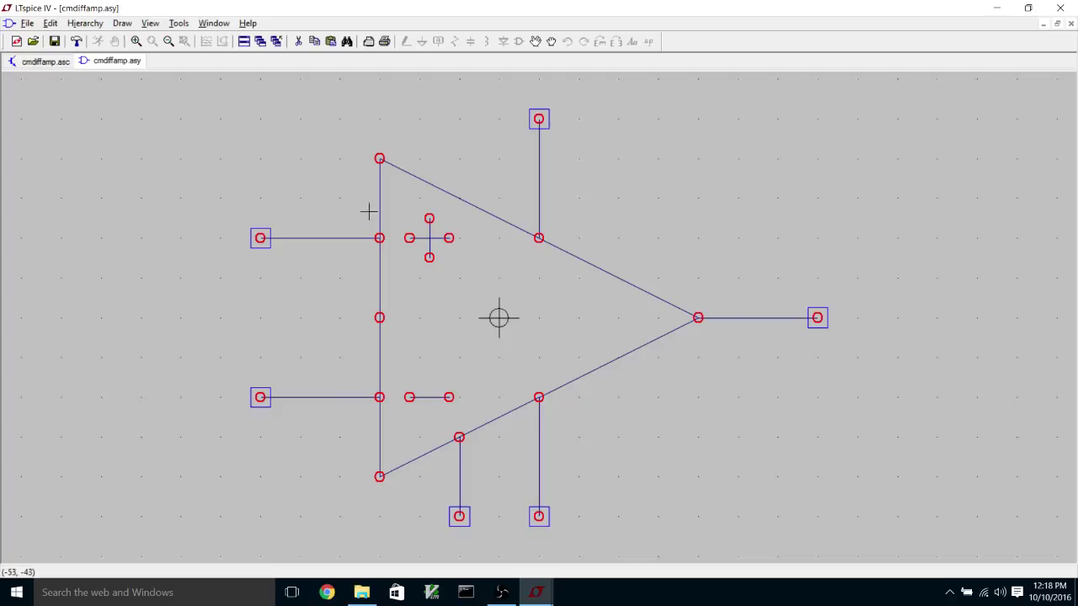
View the cmdiffamp.asy symbol attributes without changing them, then close the symbol window
click(51, 22)
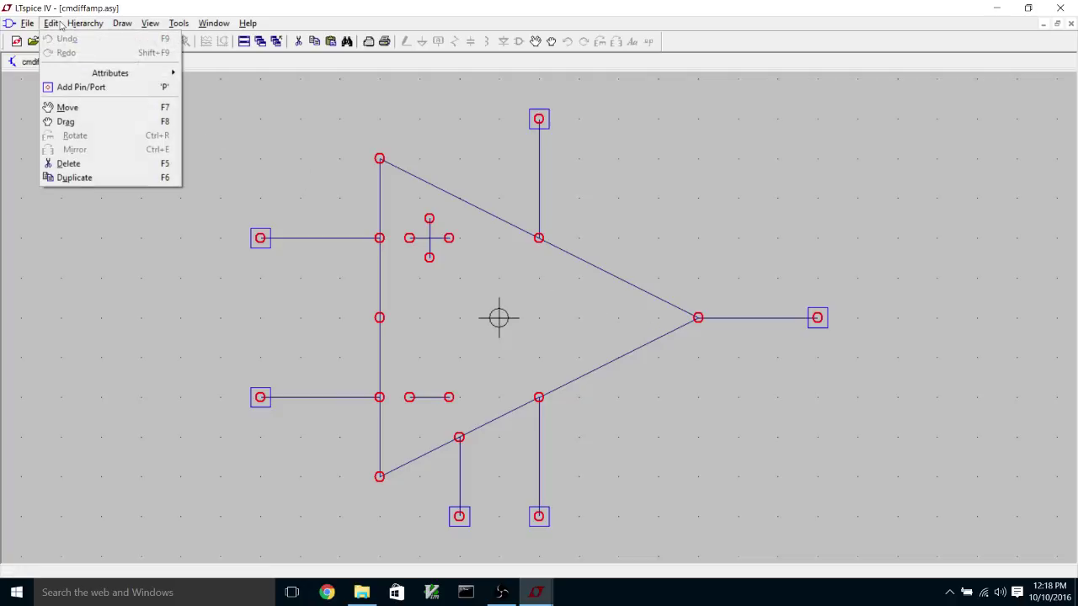
mouse_move(120, 74)
click(203, 73)
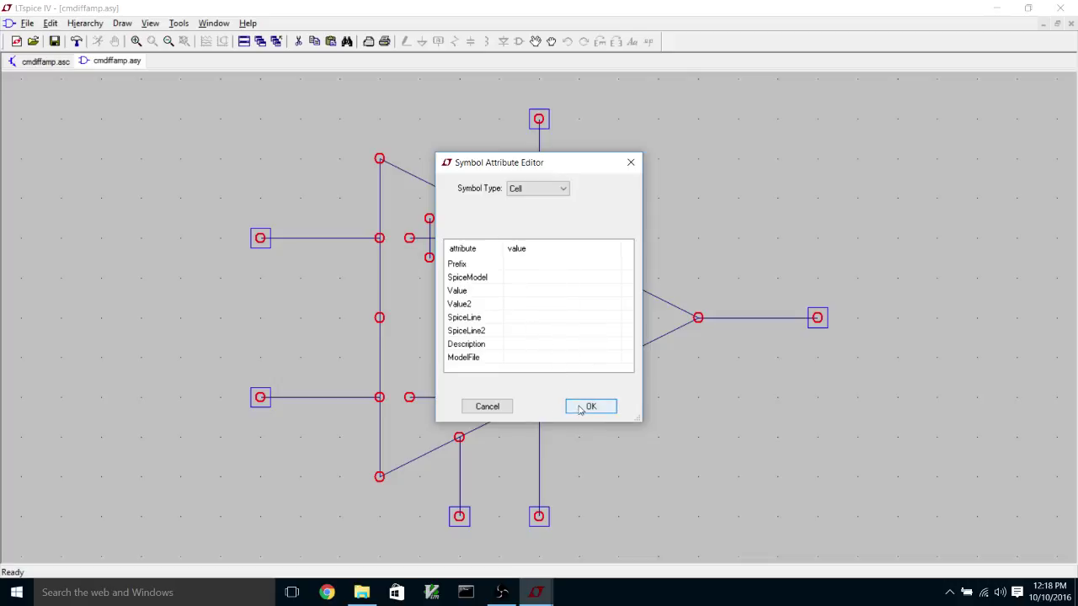
click(494, 405)
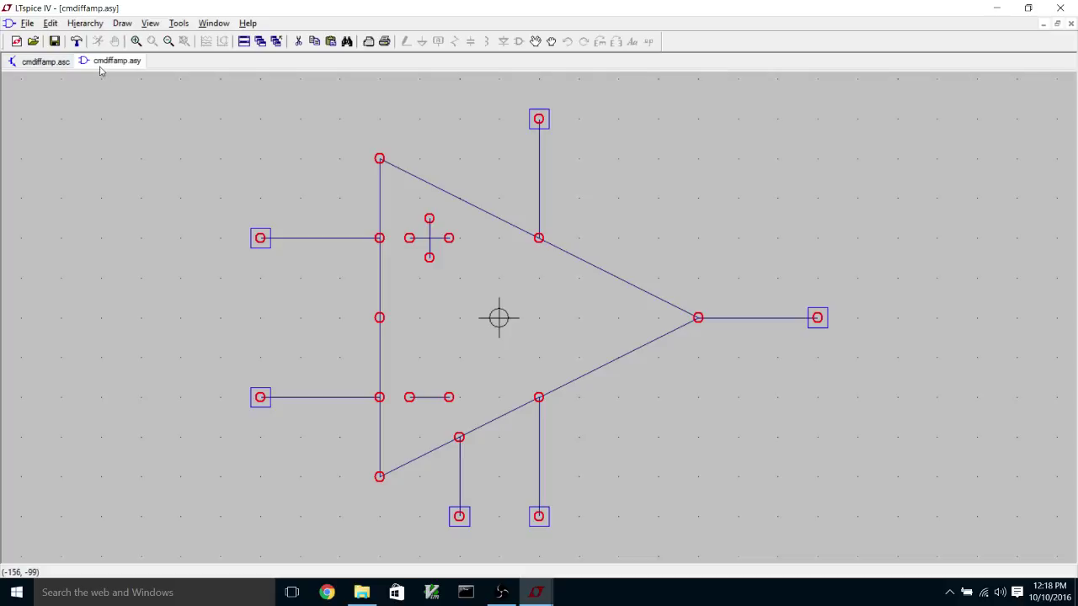
click(1070, 28)
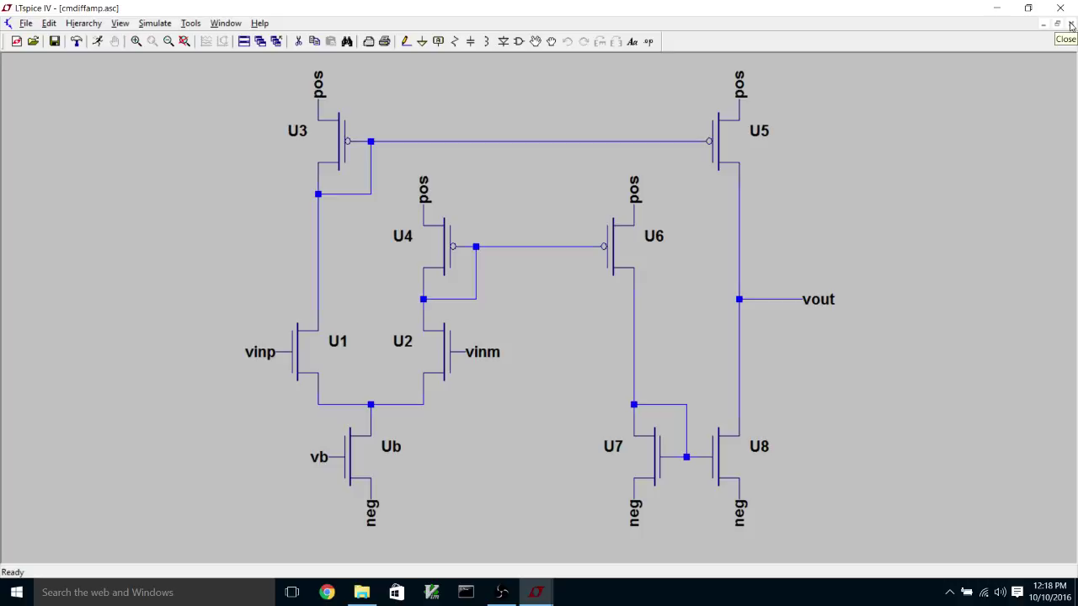
Open cmdiffamp_follower.asc from disk and bring its window to the front
click(25, 23)
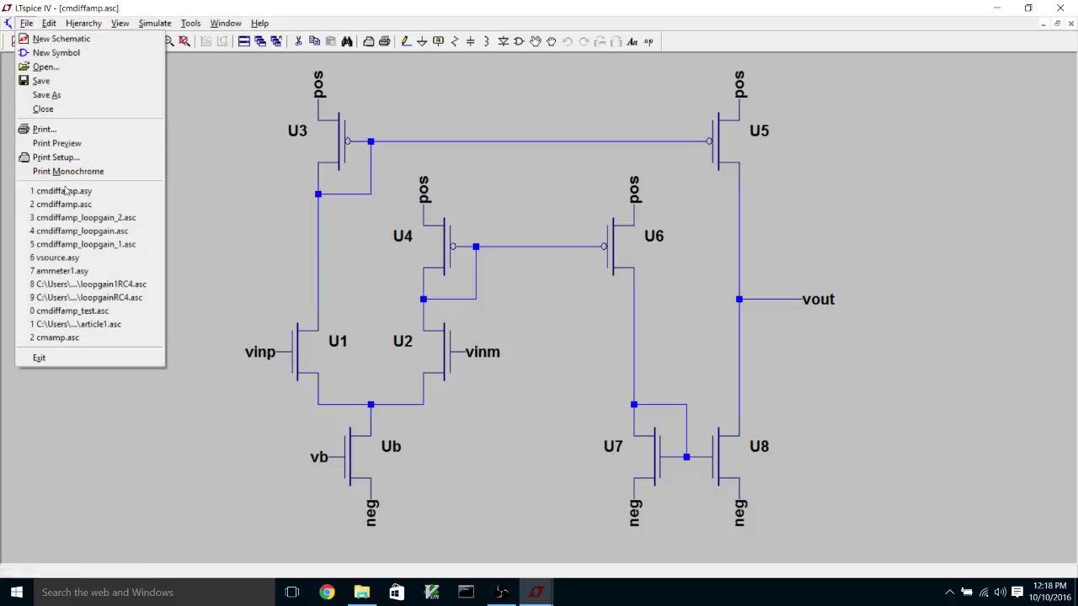
click(59, 69)
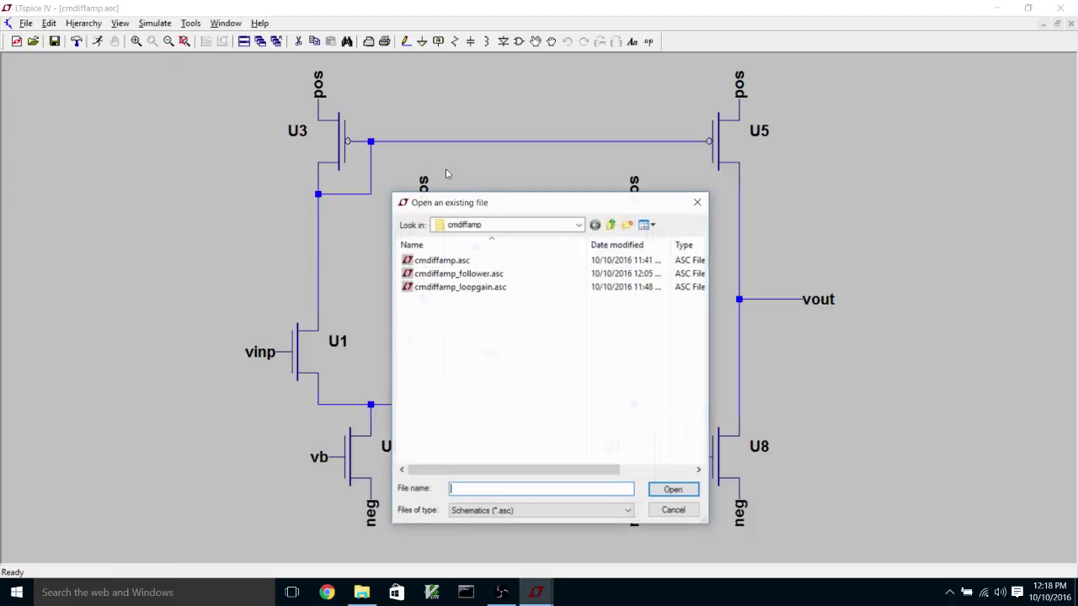
double_click(448, 280)
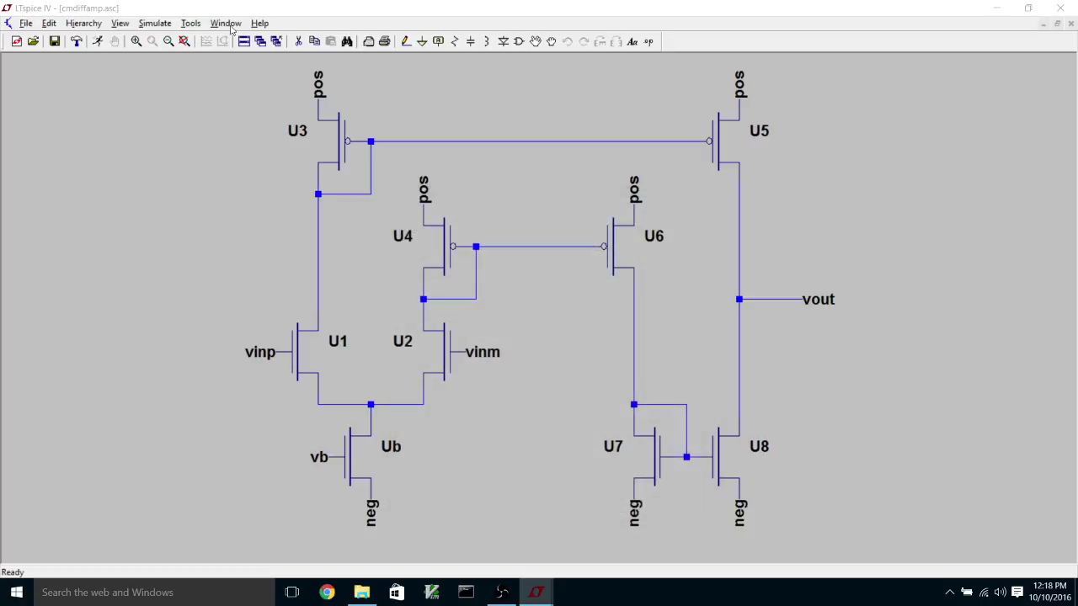
click(1042, 24)
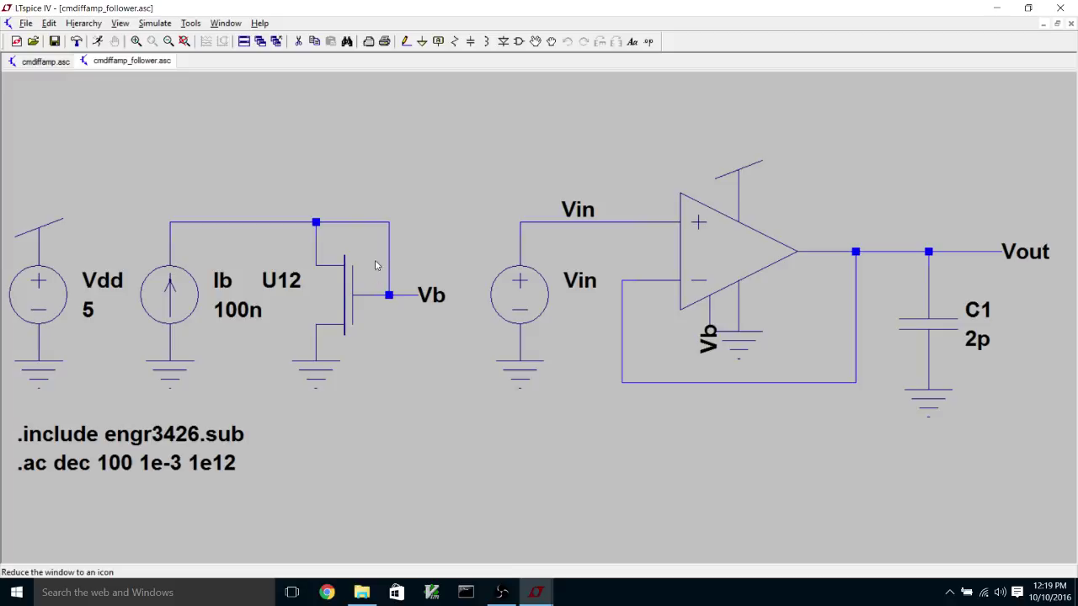
Inspect transistor U12's attributes, then return to the cmdiffamp.asc tab
right_click(326, 297)
click(671, 323)
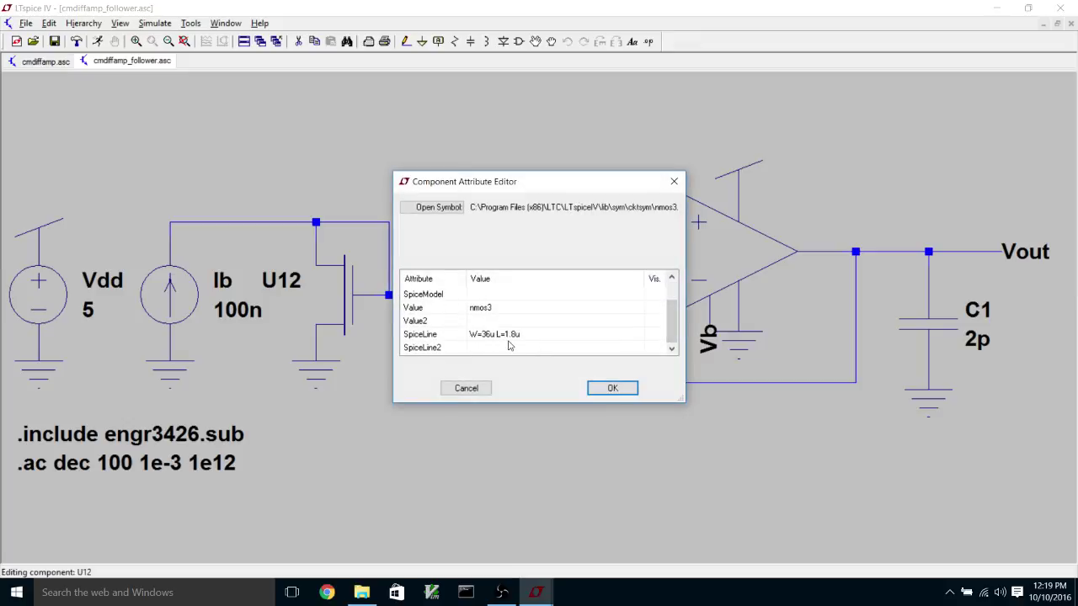
click(612, 388)
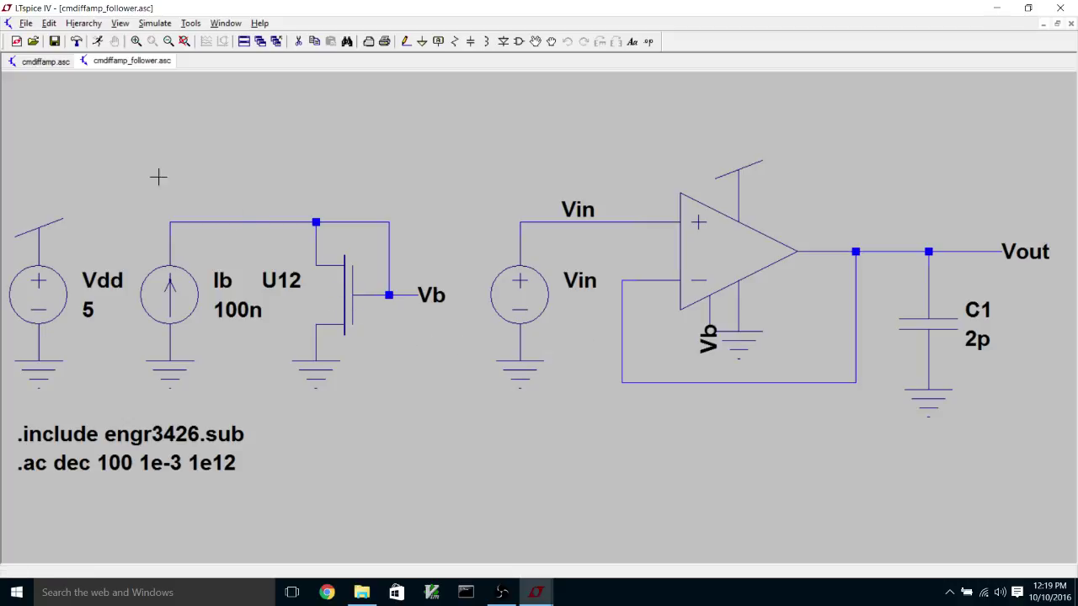
click(59, 64)
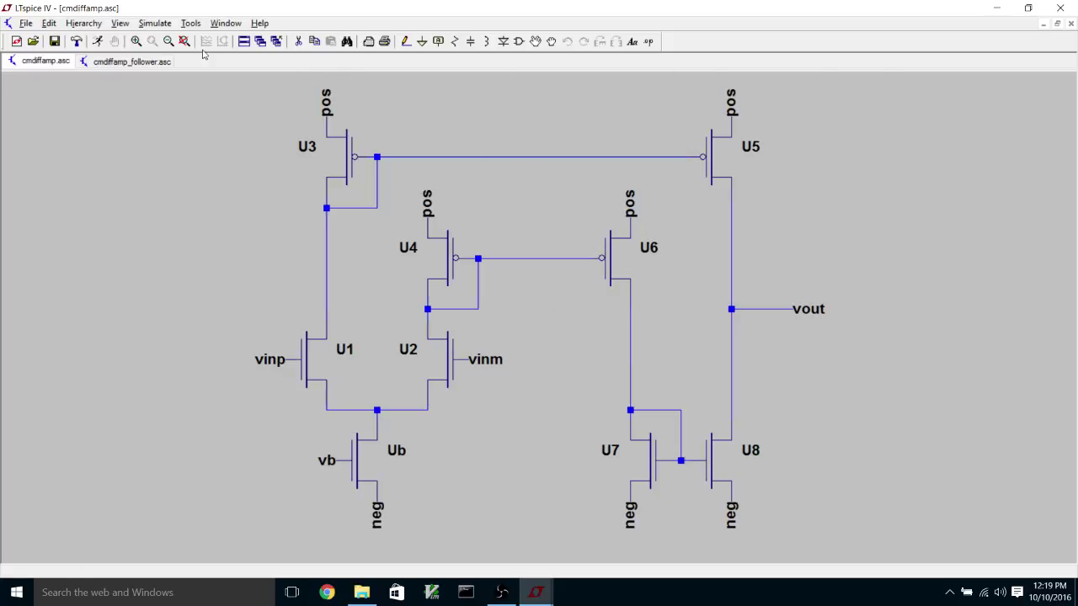
Switch to the cmdiffamp_follower.asc tab with its .include and .ac directives
click(142, 63)
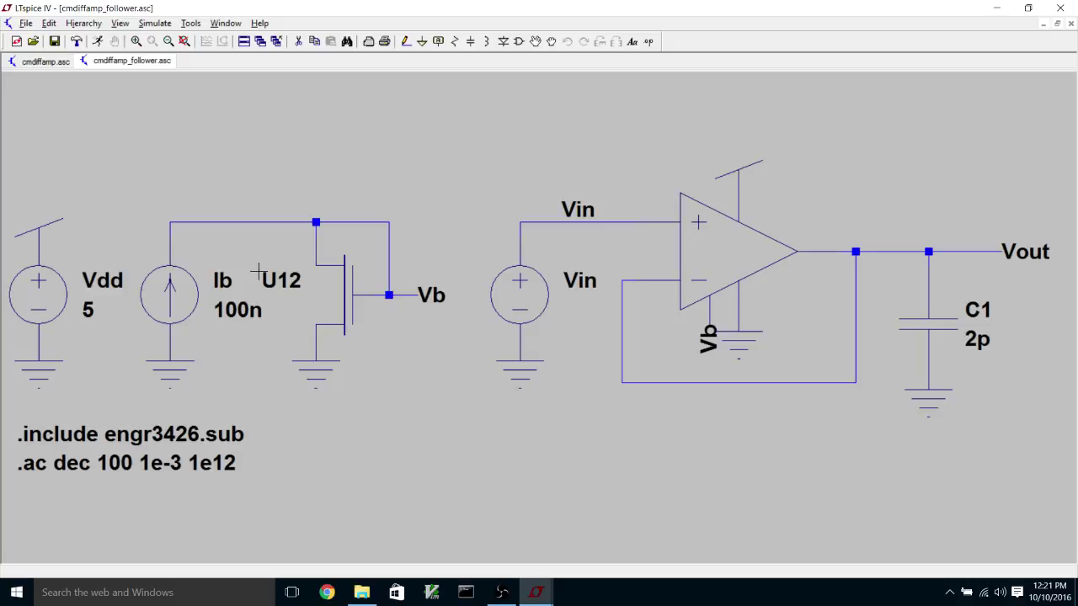
right_click(518, 295)
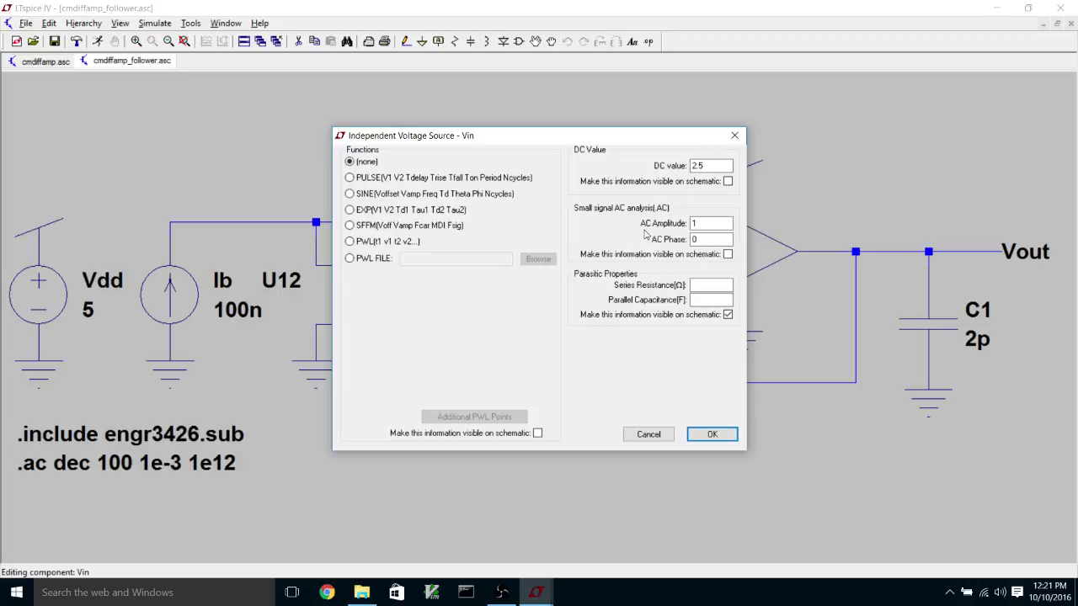
click(698, 223)
click(704, 239)
Close the Vin settings and set the Control Panel's Absolute Current tolerance to 1e-012
click(712, 434)
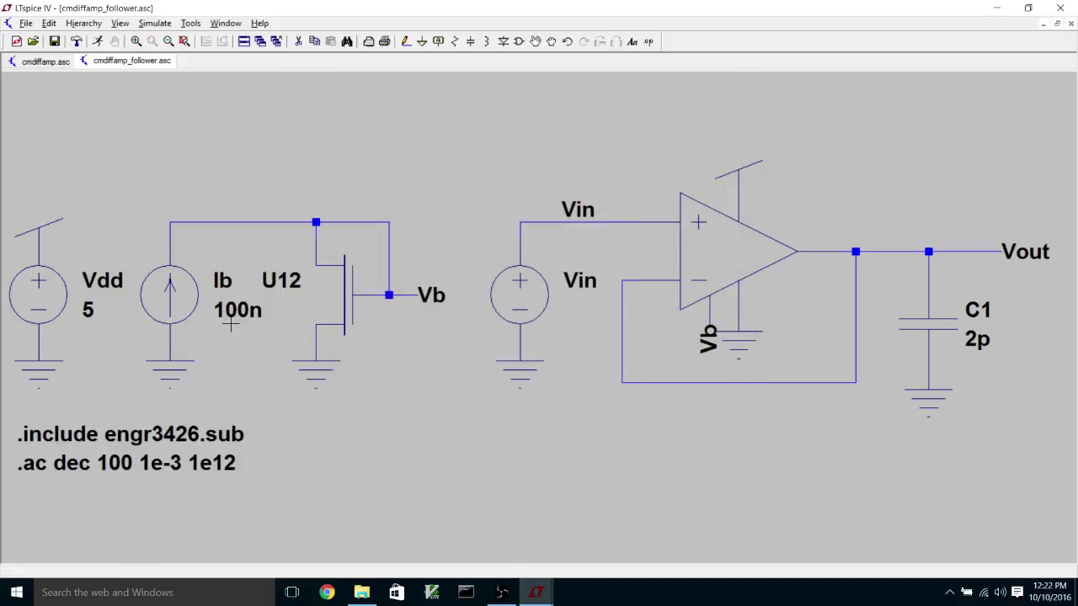
click(158, 24)
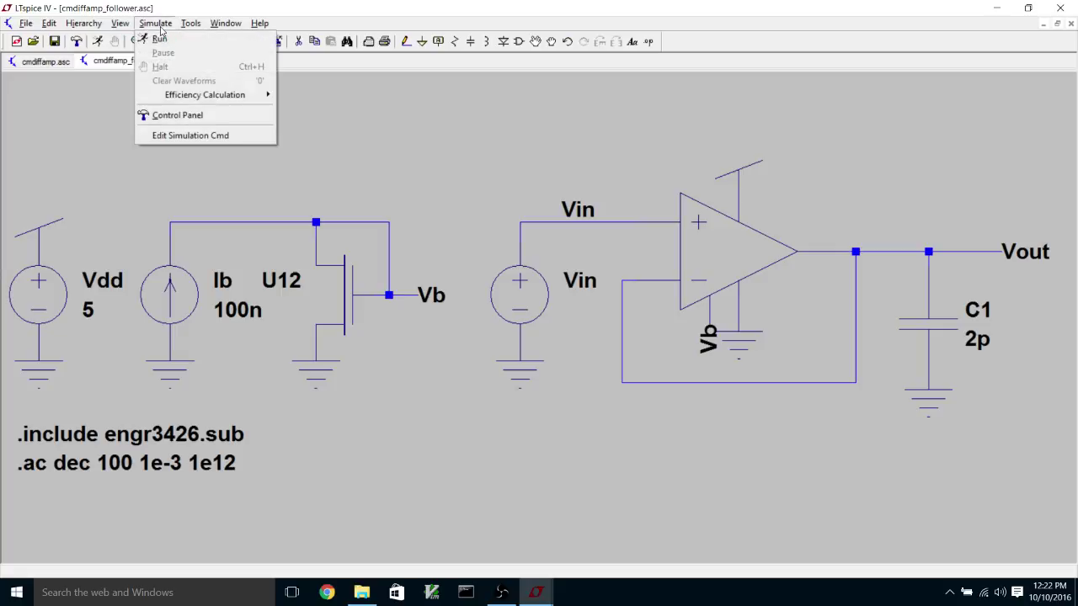
click(181, 115)
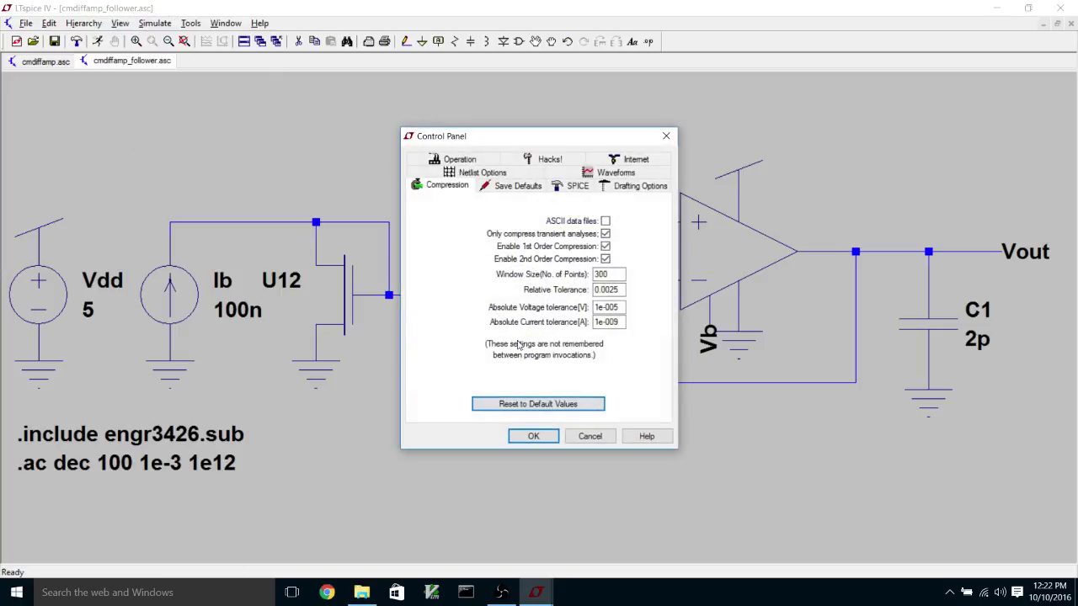
click(624, 325)
key(BackSpace)
key(BackSpace)
key(BackSpace)
text(012)
key(Return)
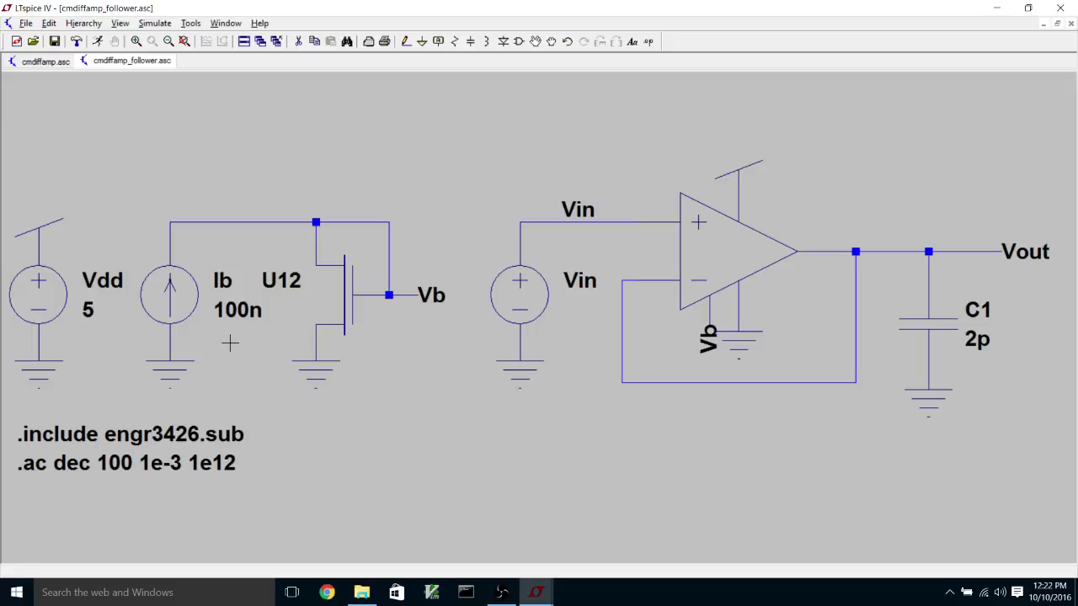
right_click(136, 463)
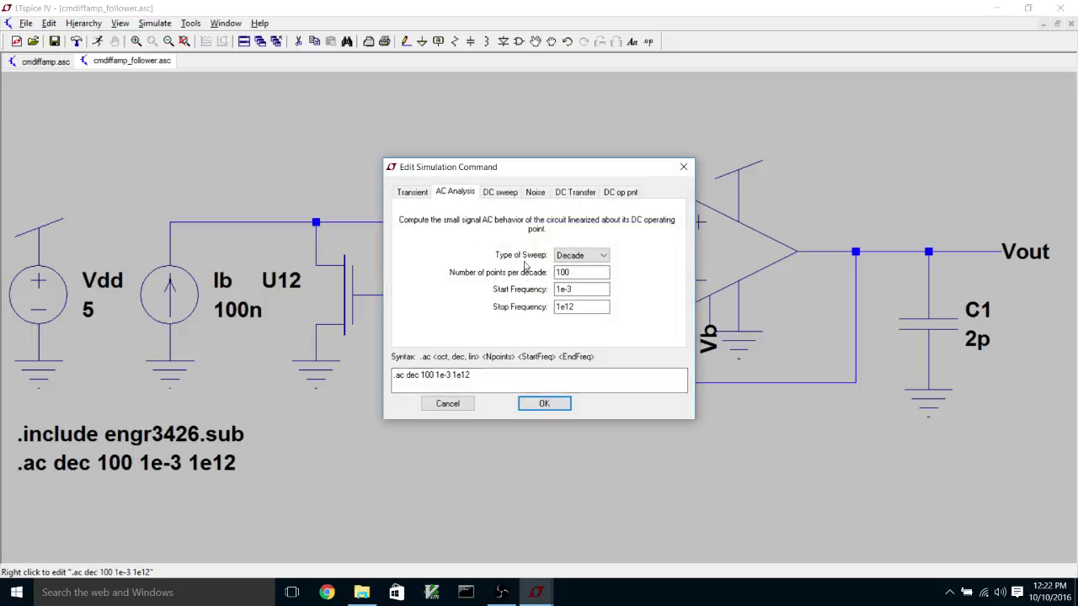
click(592, 258)
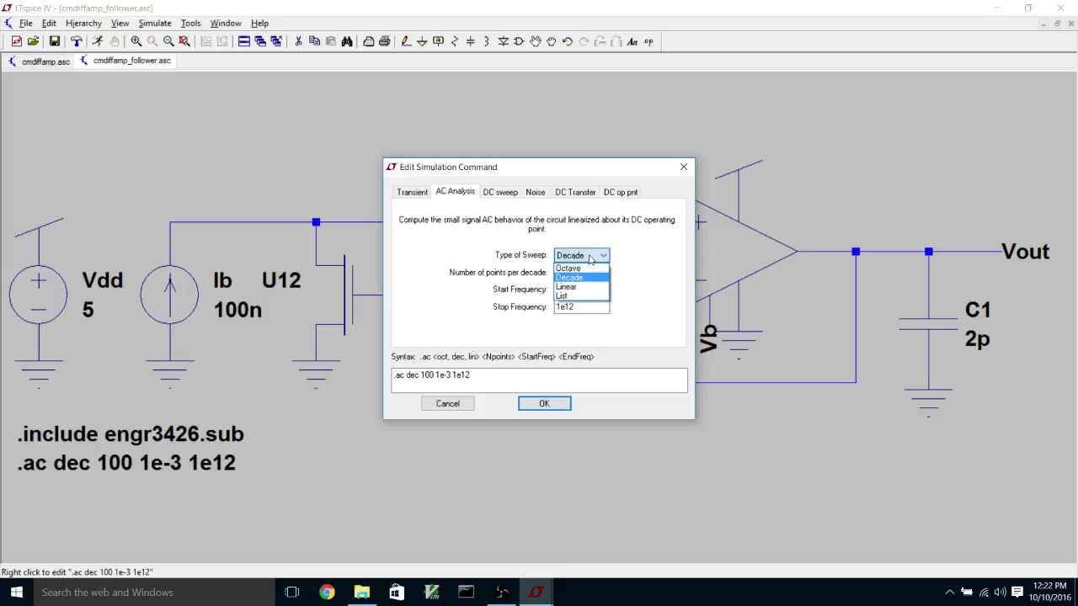
click(589, 258)
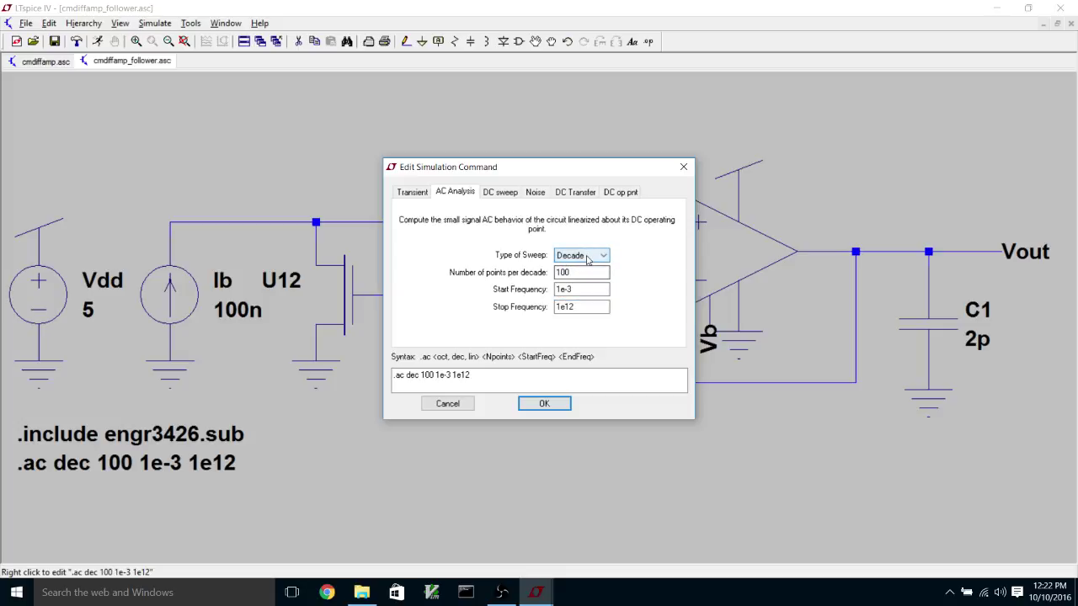
click(588, 260)
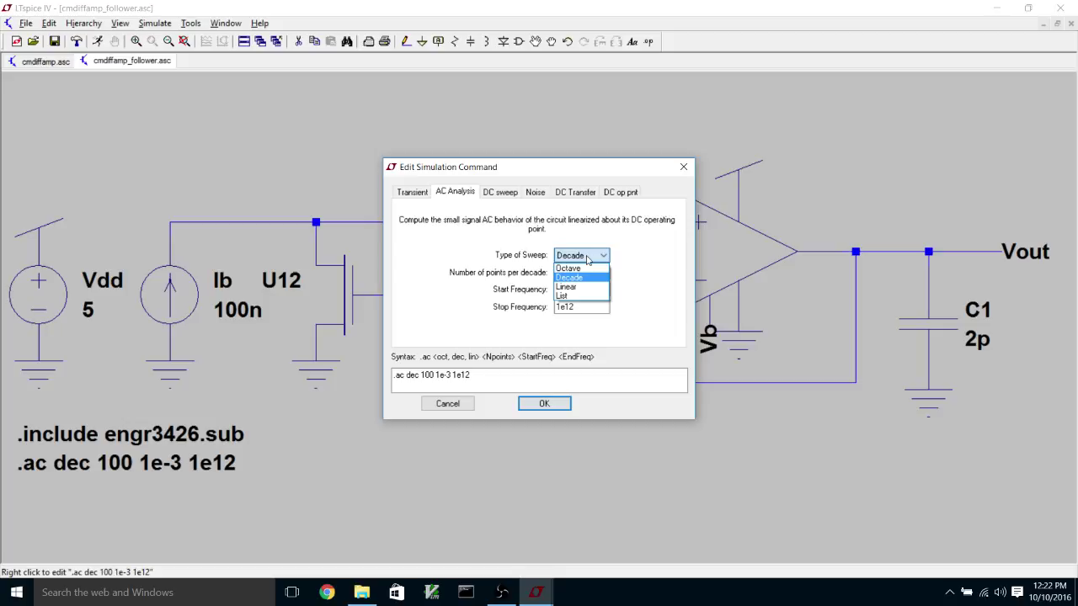
click(588, 260)
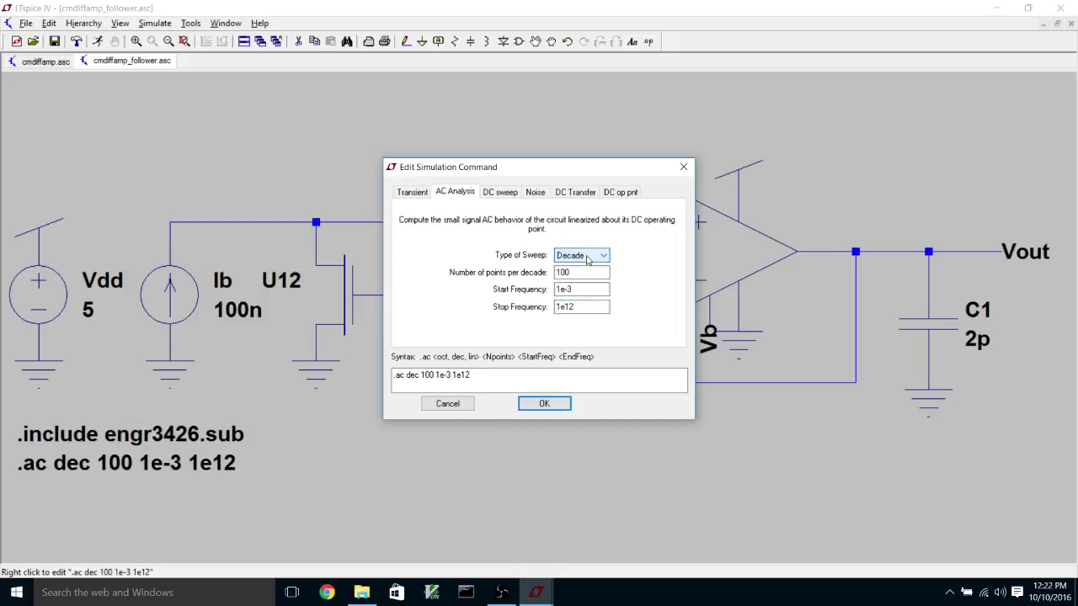
click(558, 305)
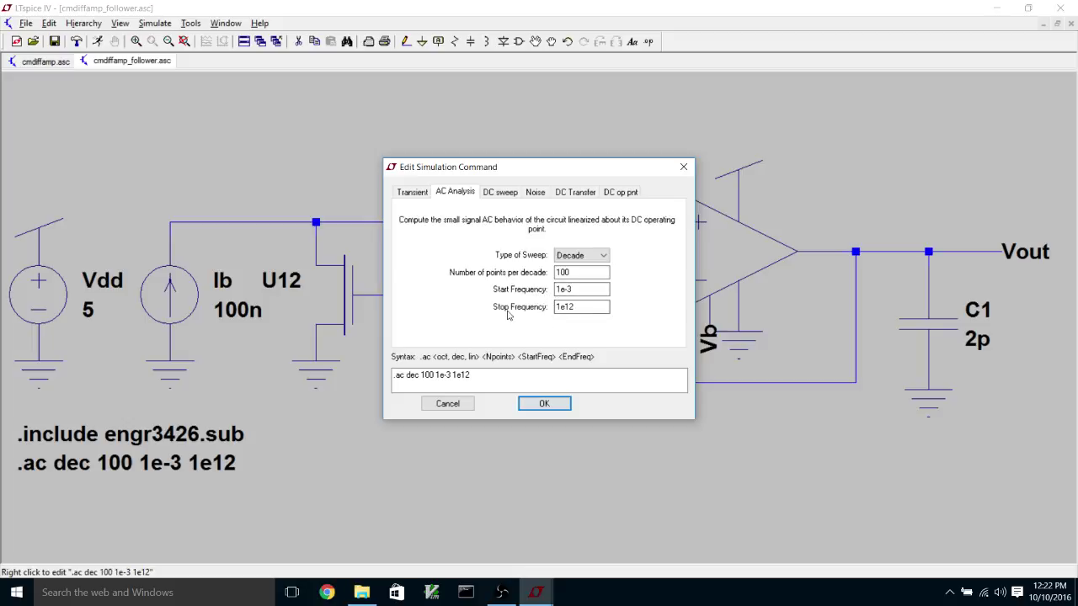
click(563, 295)
click(558, 306)
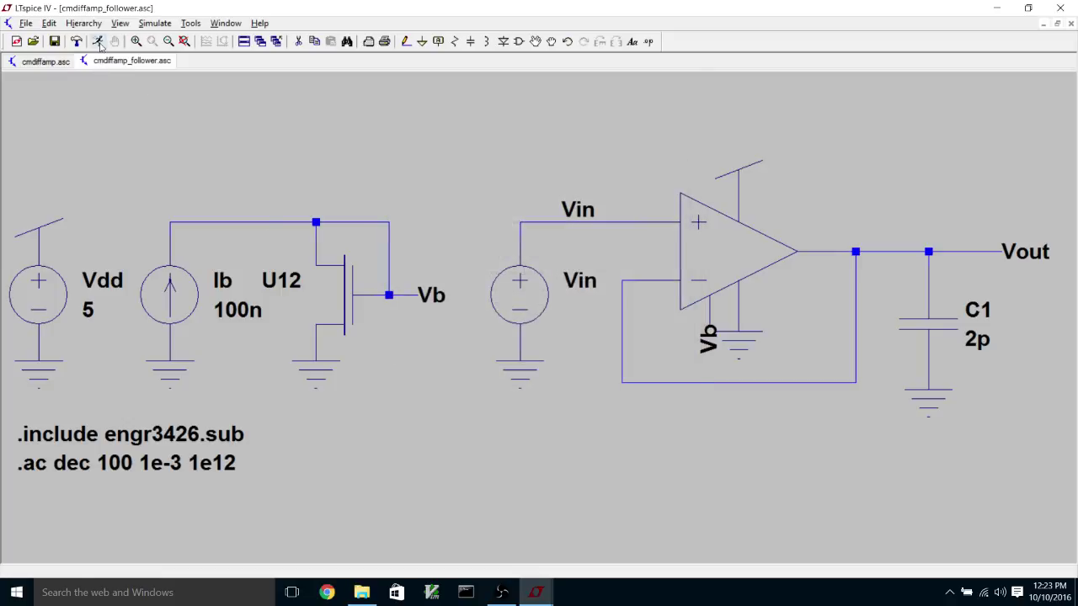
Run the AC sweep, close cmdiffamp.asc, tile windows vertically, and plot V(vout)
click(98, 41)
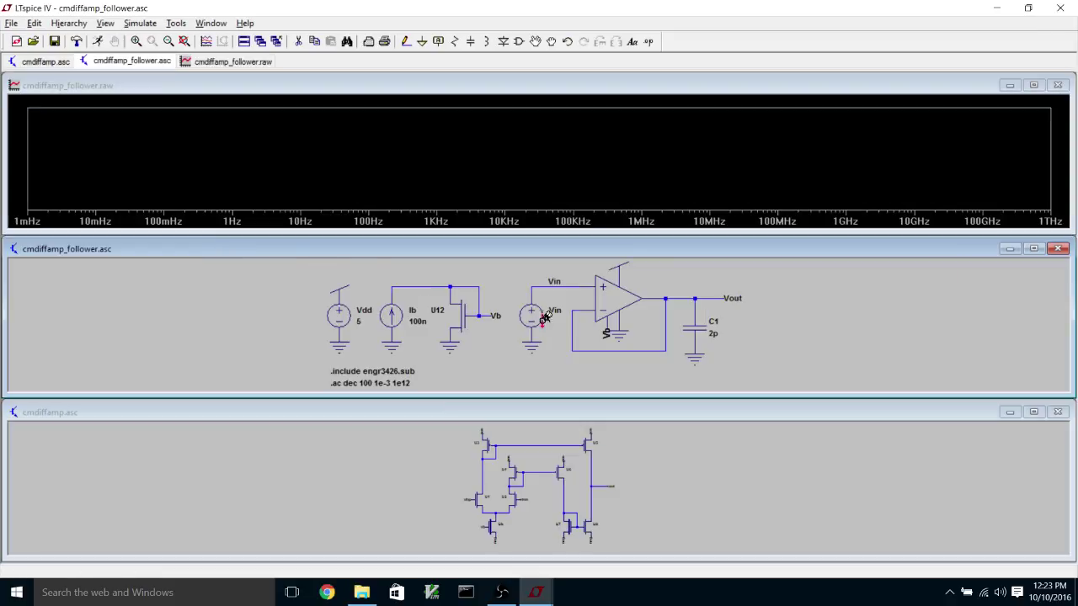
click(1058, 412)
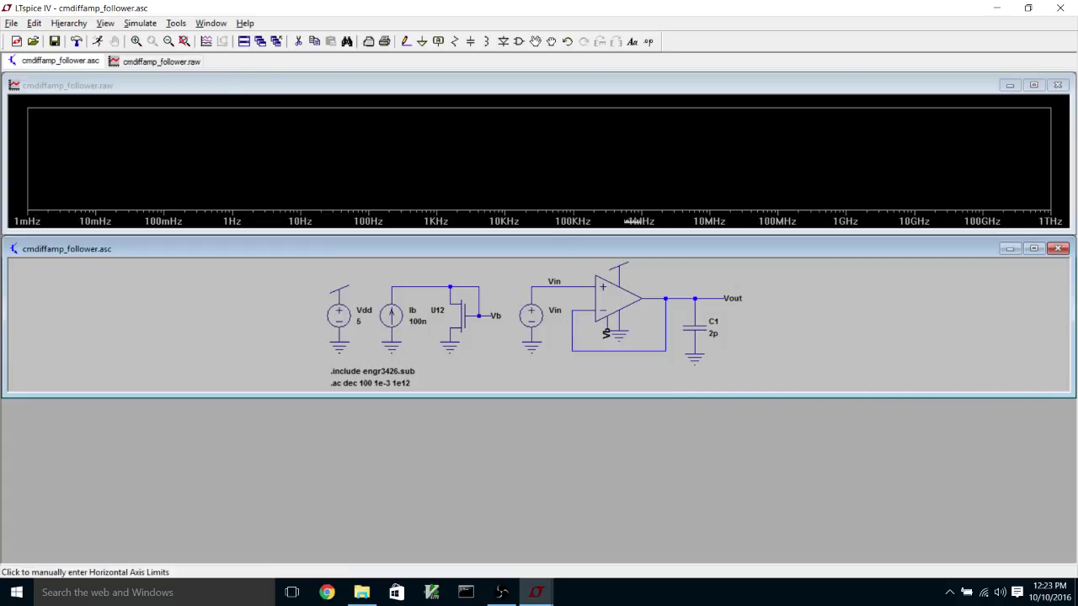
click(141, 24)
mouse_move(173, 26)
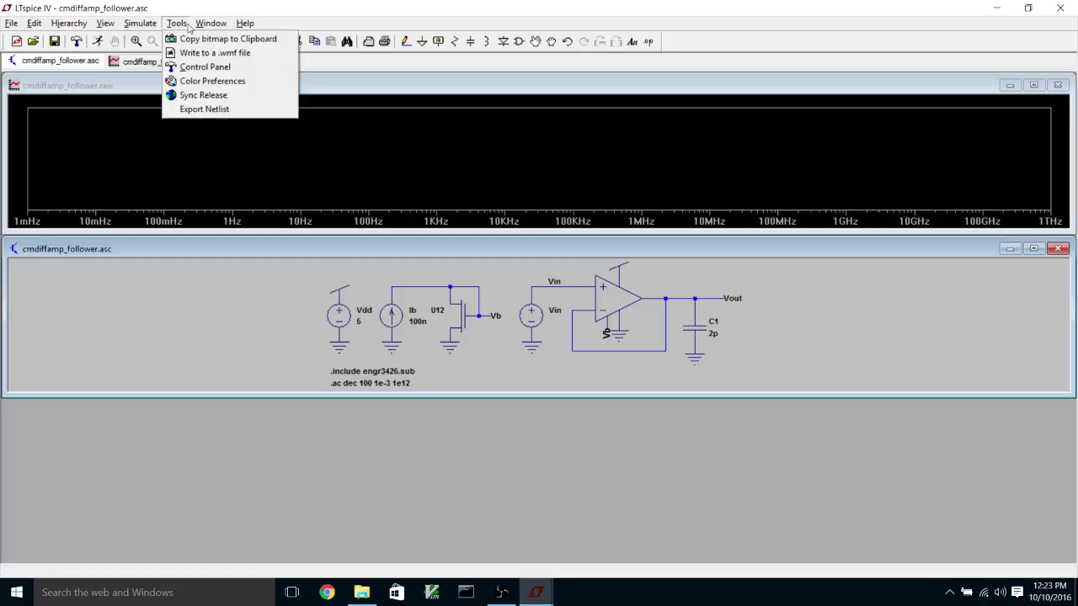
mouse_move(211, 25)
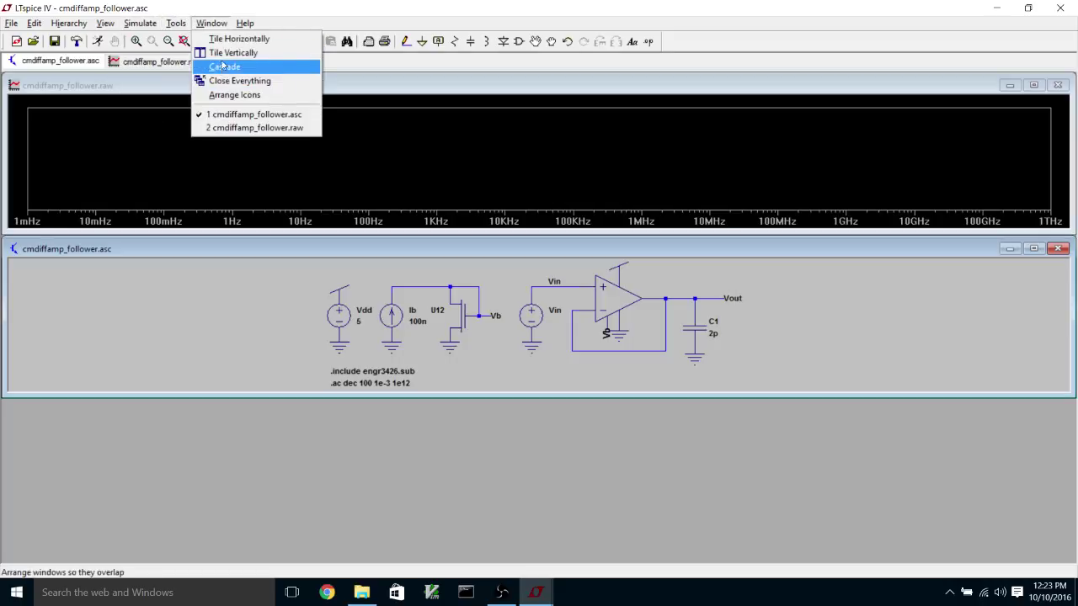
click(223, 54)
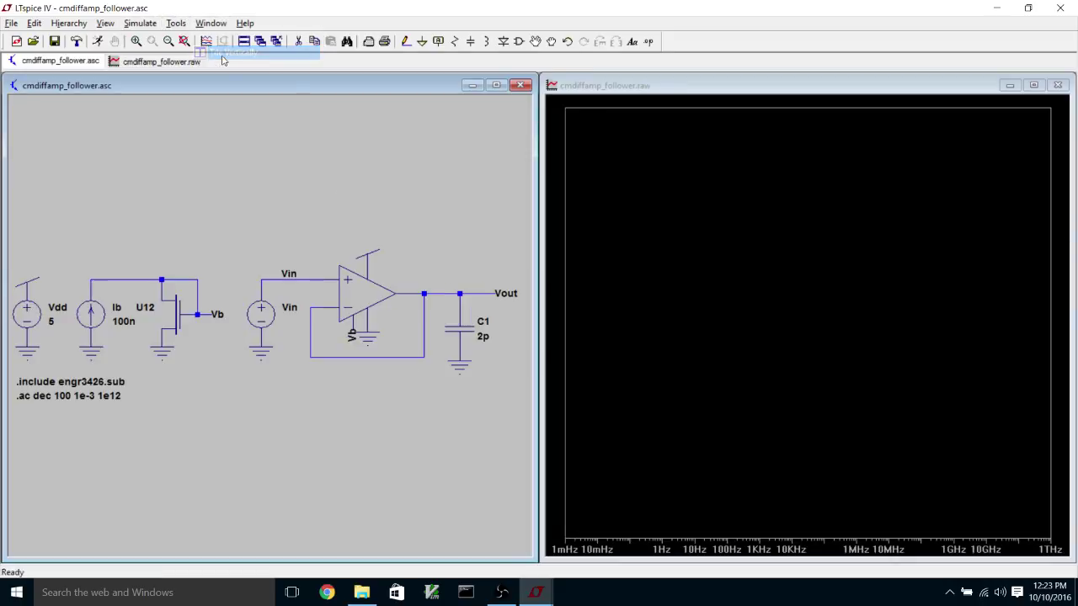
click(454, 291)
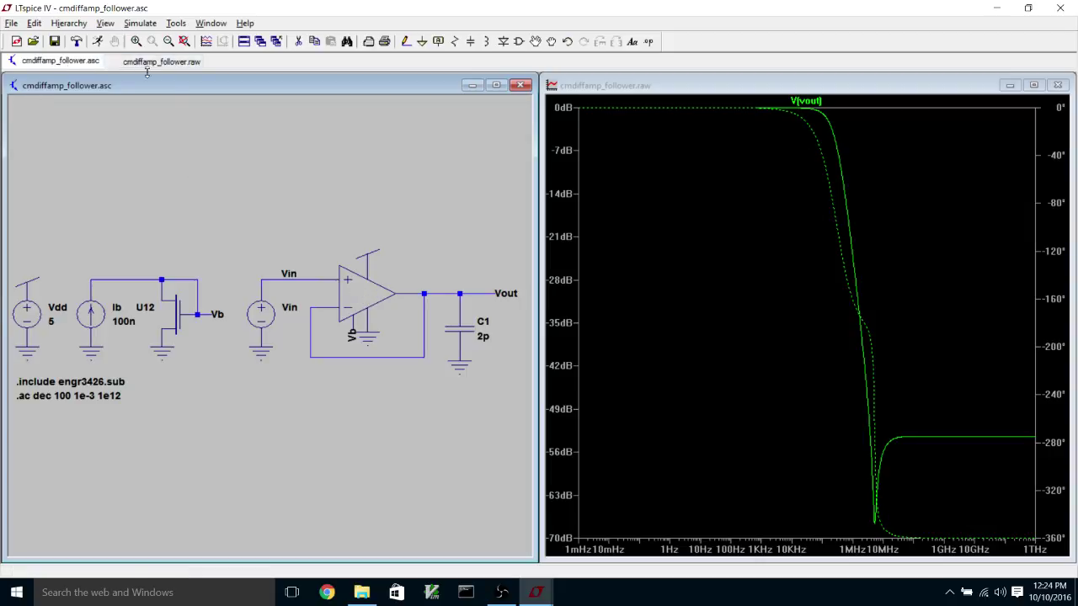
right_click(375, 291)
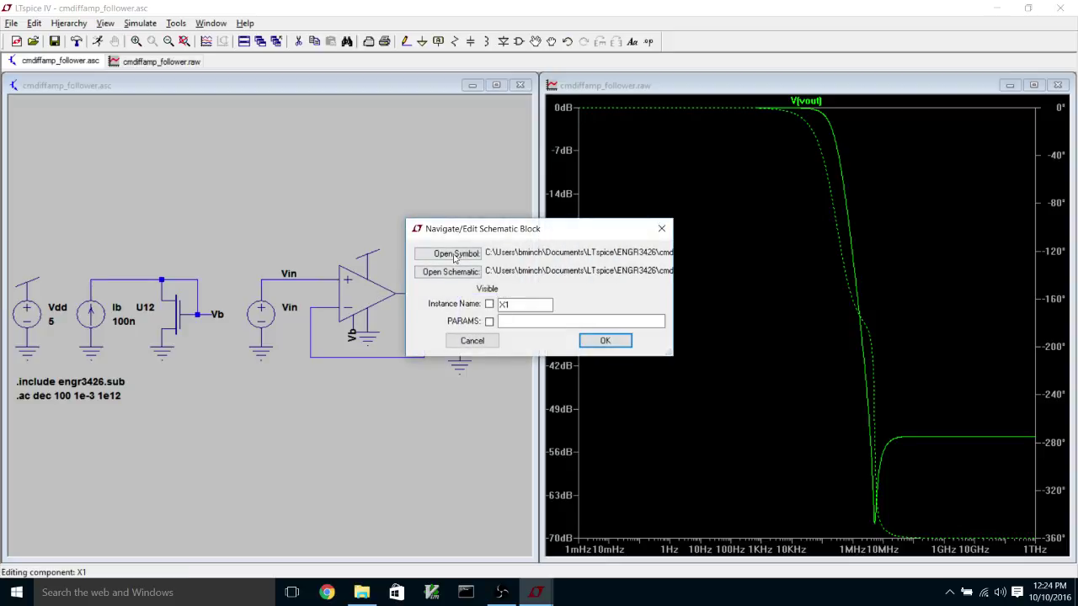
click(460, 278)
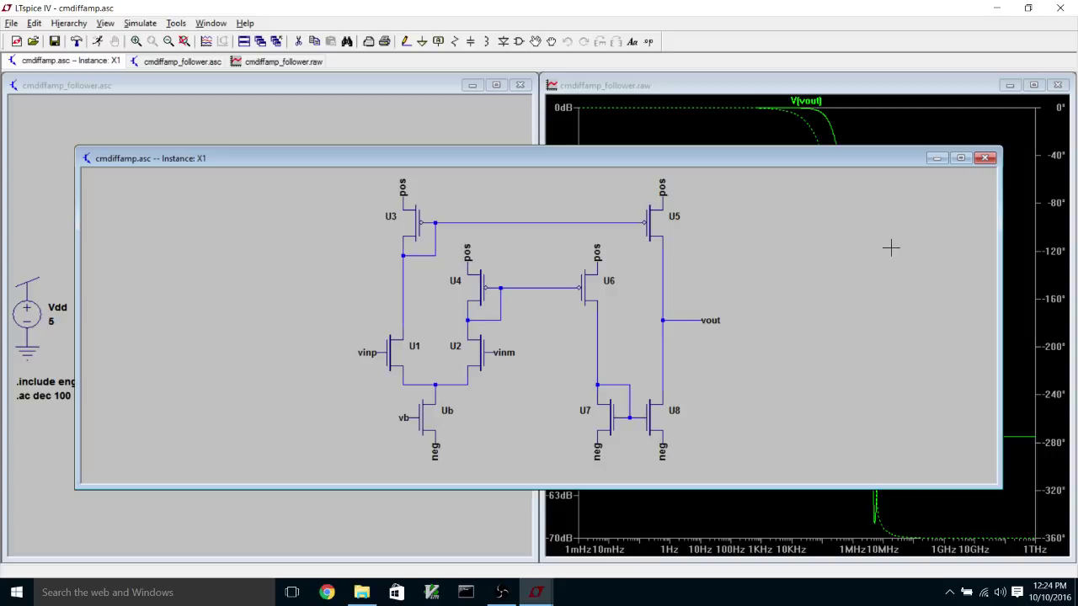
click(983, 158)
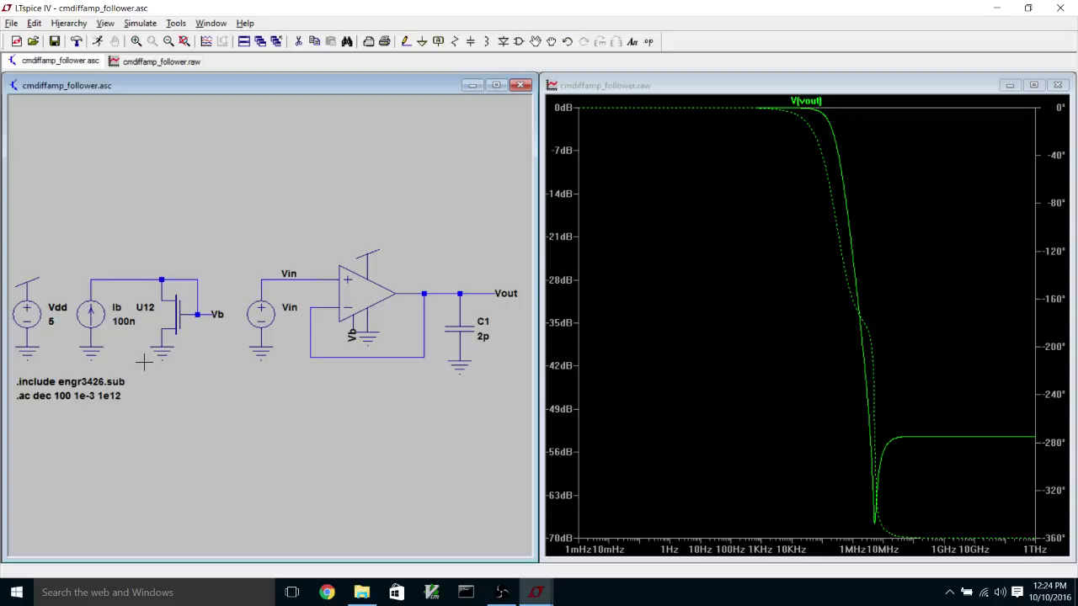
Change current source Ib's value to {Ibias}
right_click(123, 322)
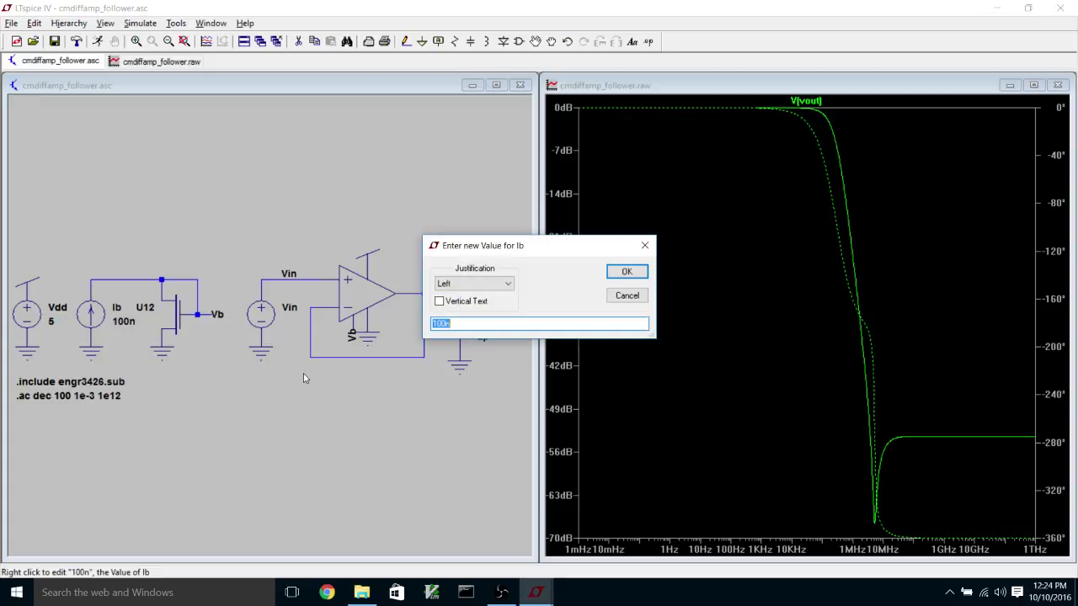
text({Ibias)
key(Return)
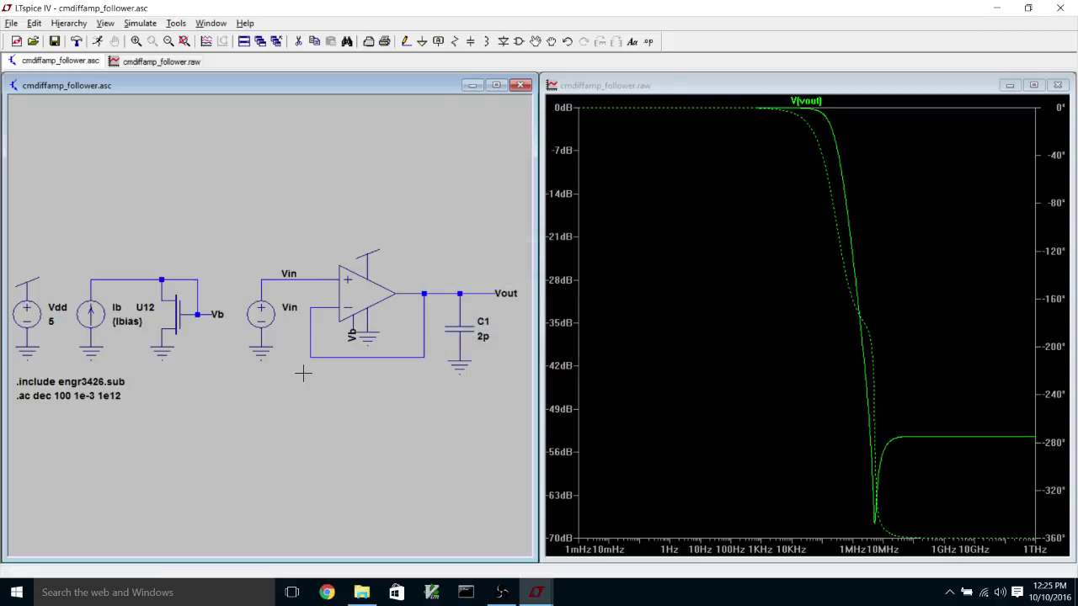
Place a '.param Ibias=100n' directive below the .ac line and rerun the simulation
click(647, 42)
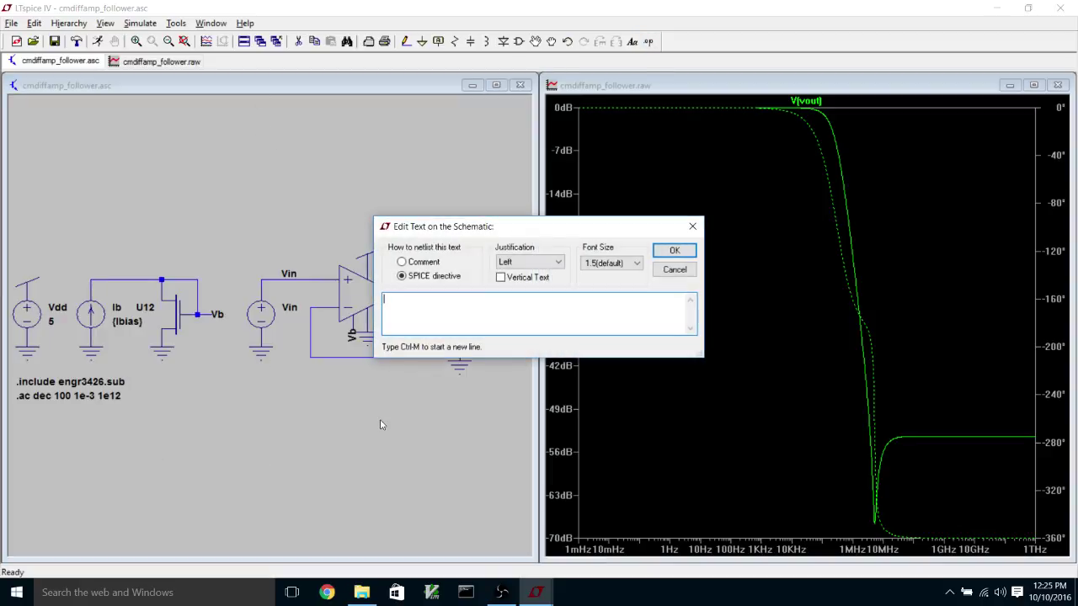
text(.par)
text(am Ibias=100n)
key(Return)
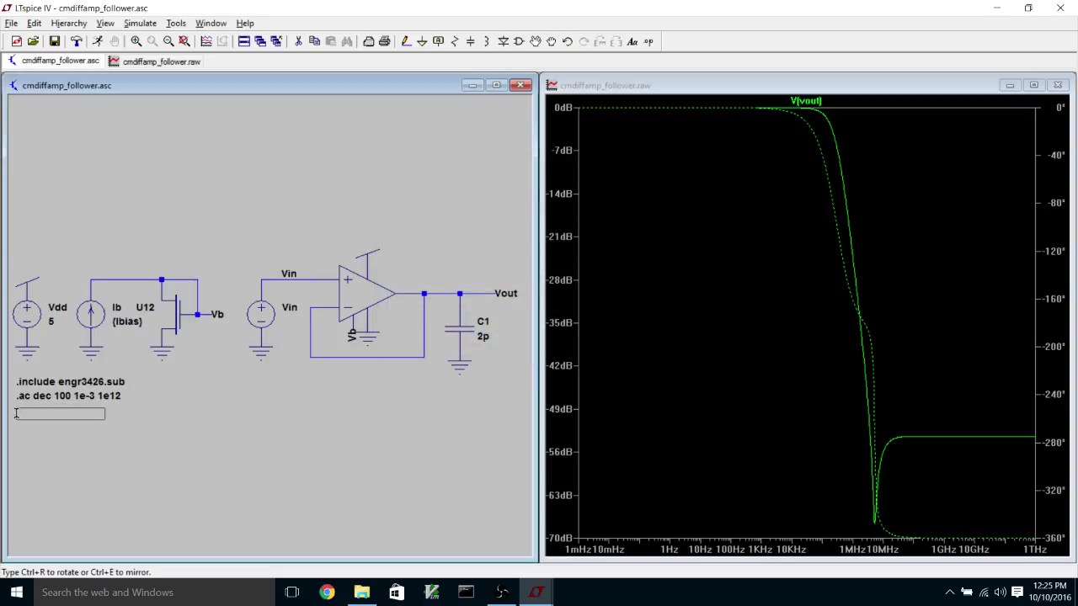
click(16, 413)
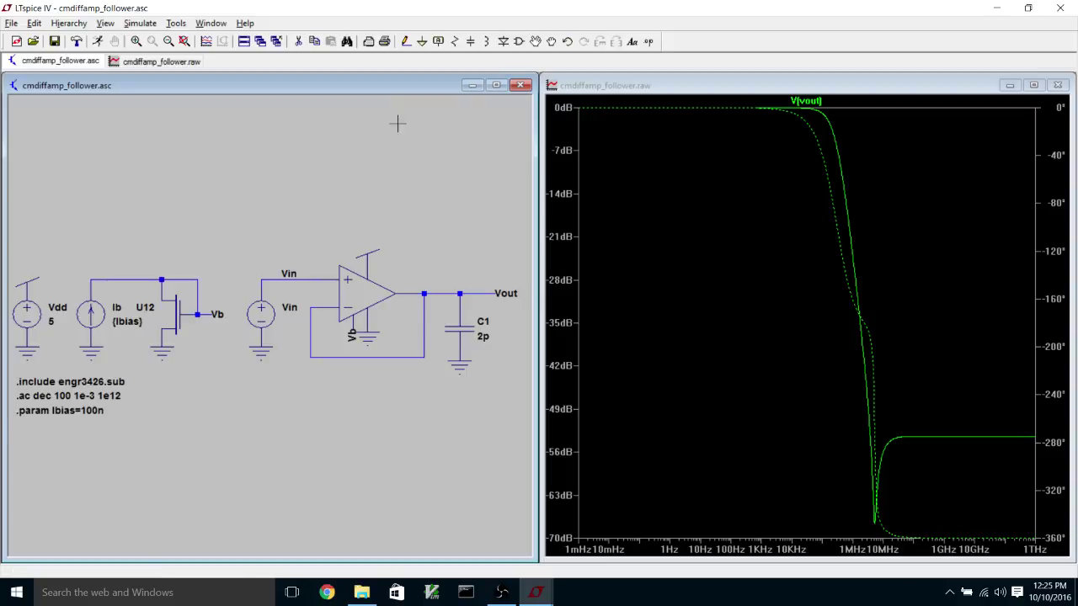
click(97, 42)
Change the .param directive to Ibias=10n and rerun the simulation
right_click(93, 412)
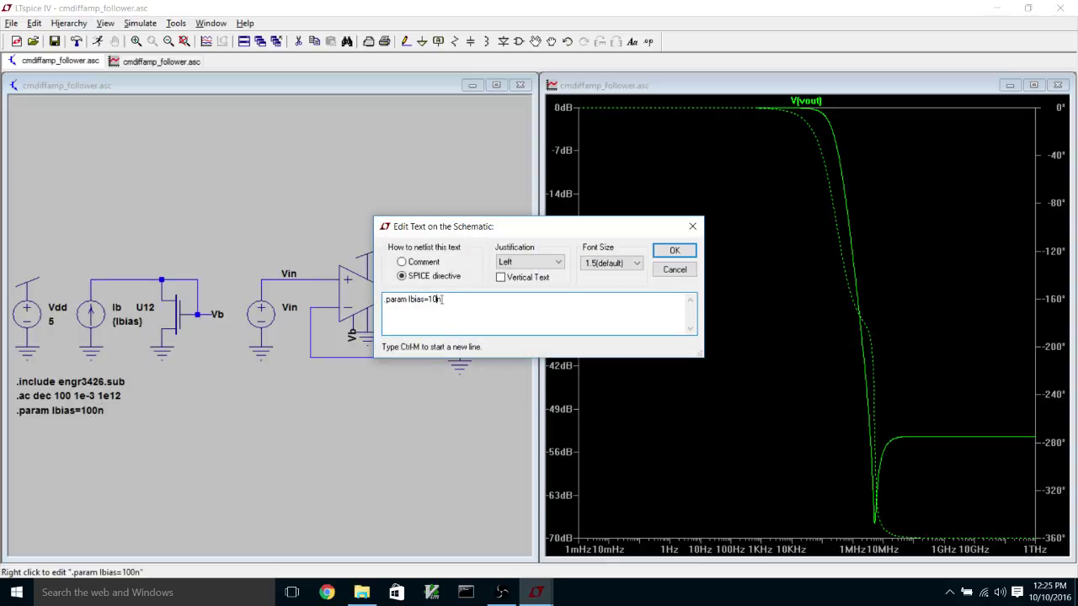
key(Return)
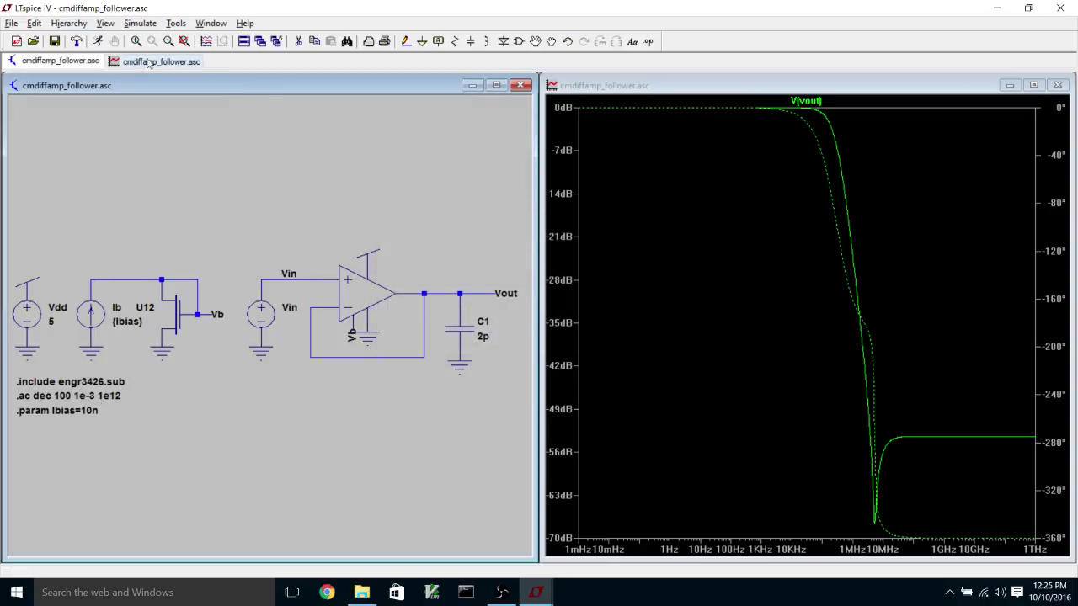
click(98, 42)
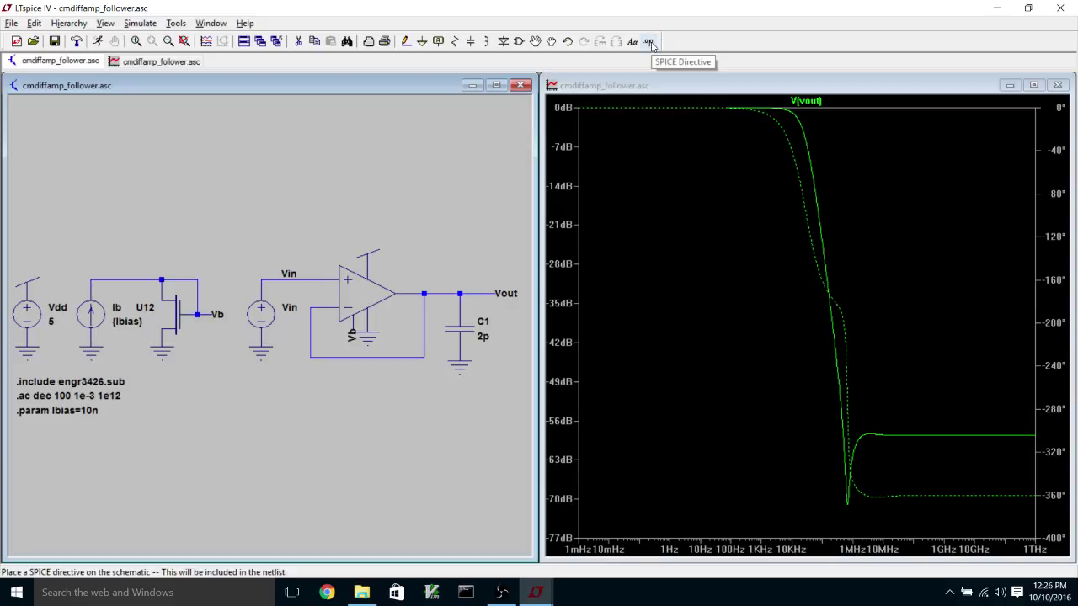
Place a '.step param Ibias list 1n 10n 100n 1u 10u' directive below the others
click(649, 42)
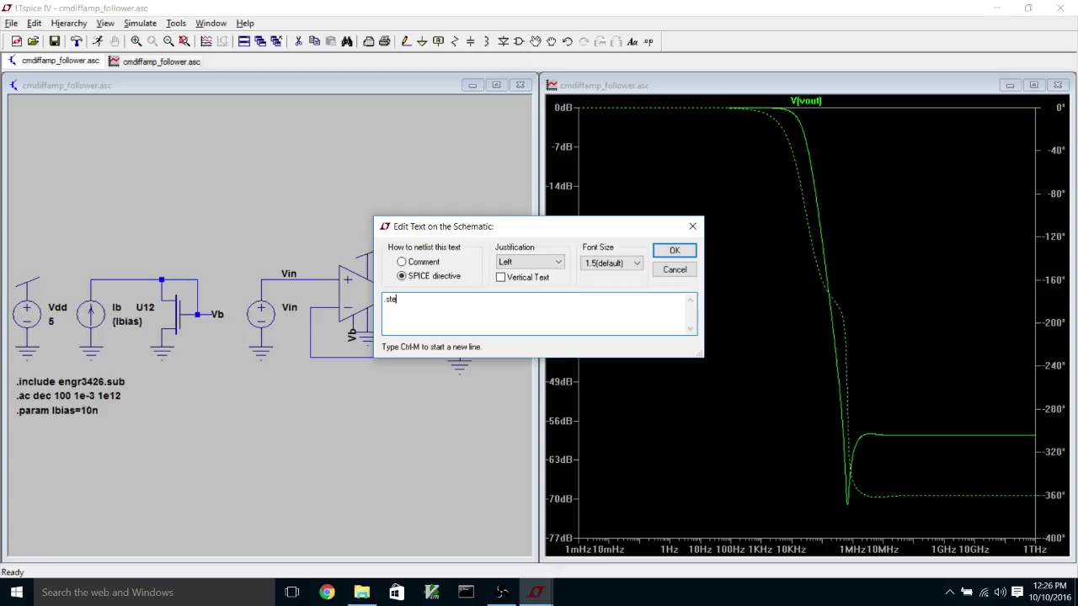
text(.step param)
text(Ibias list 1n 10n 100n 1u 10u)
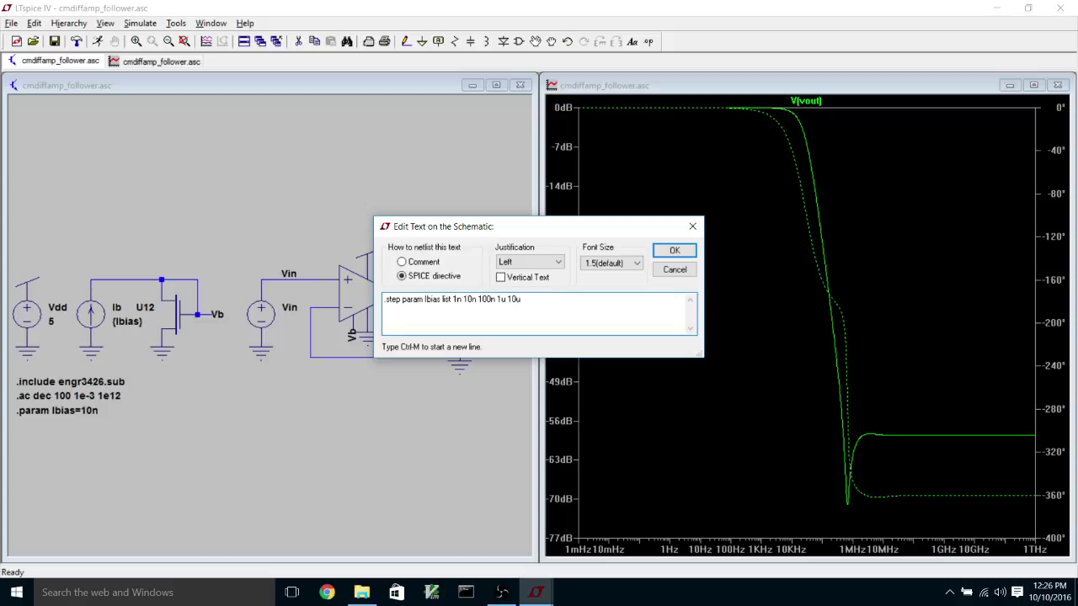
key(Return)
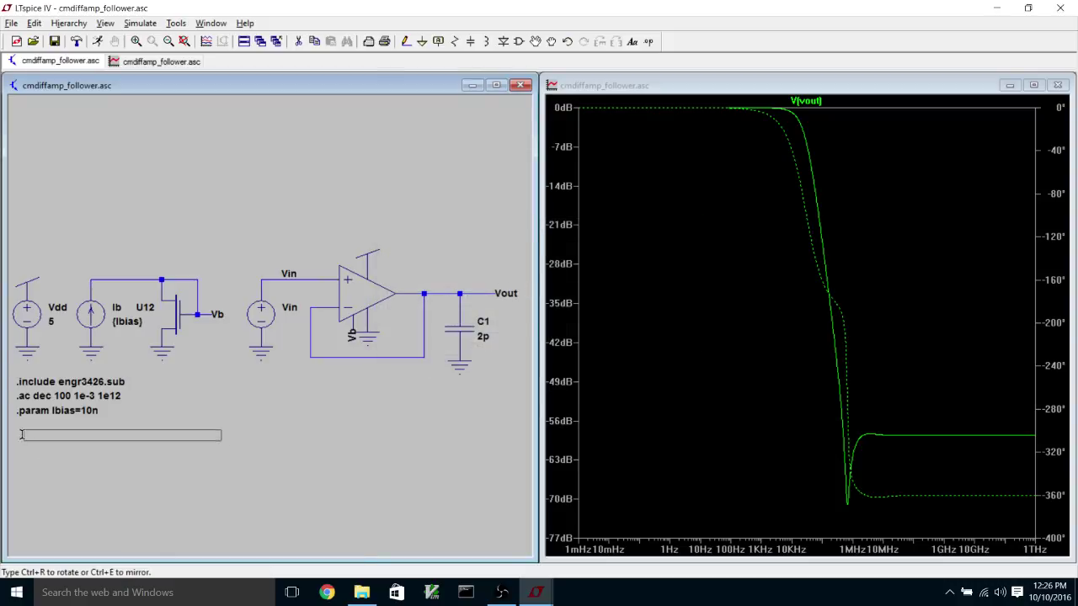
click(17, 430)
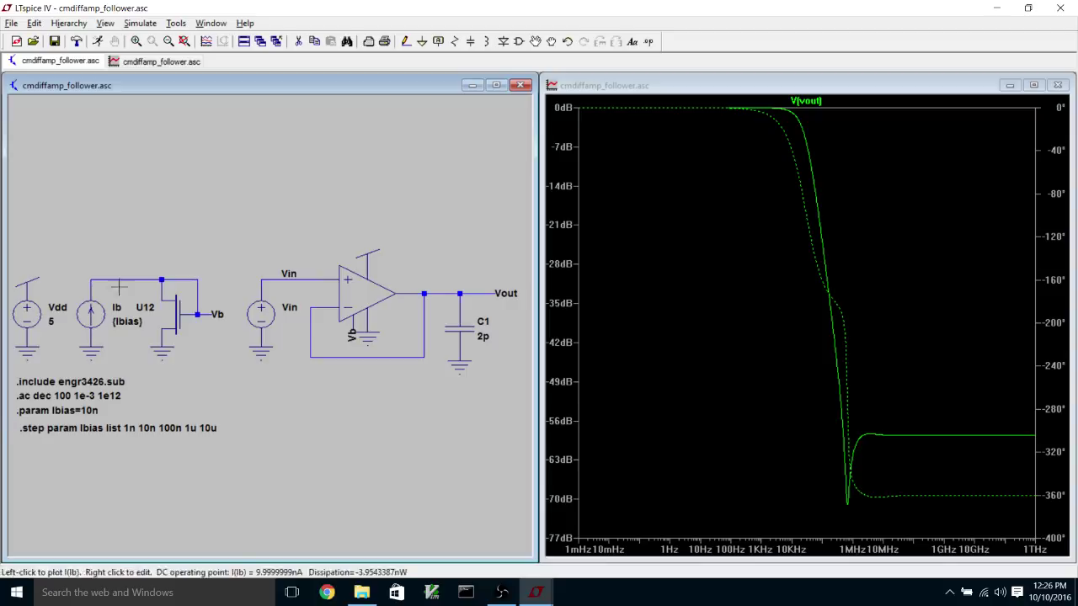
Move the .step directive so it lines up under the .param directive
click(535, 41)
click(142, 427)
click(140, 424)
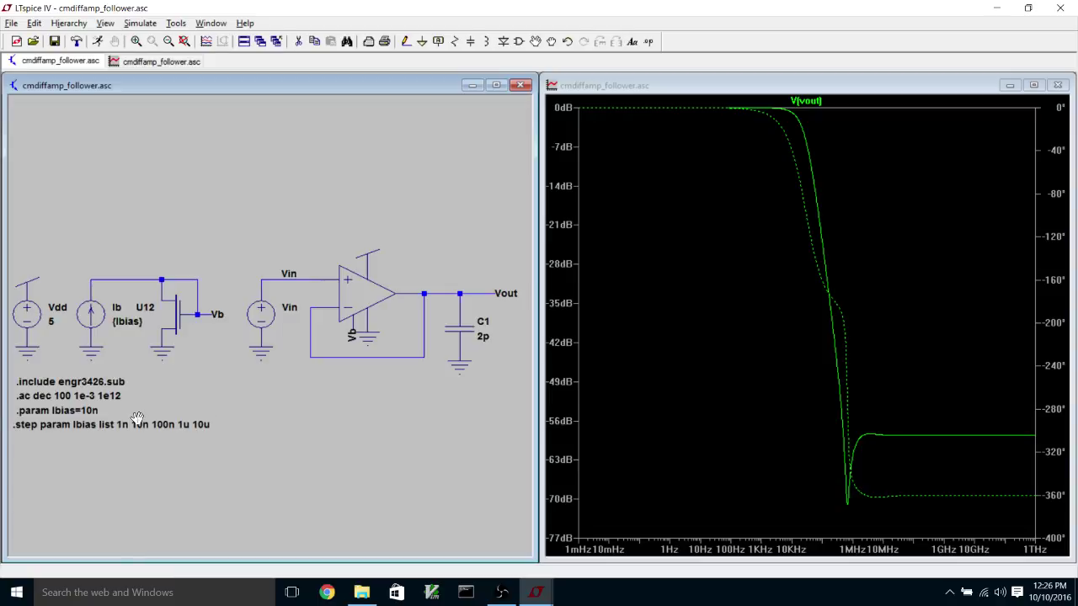
click(142, 421)
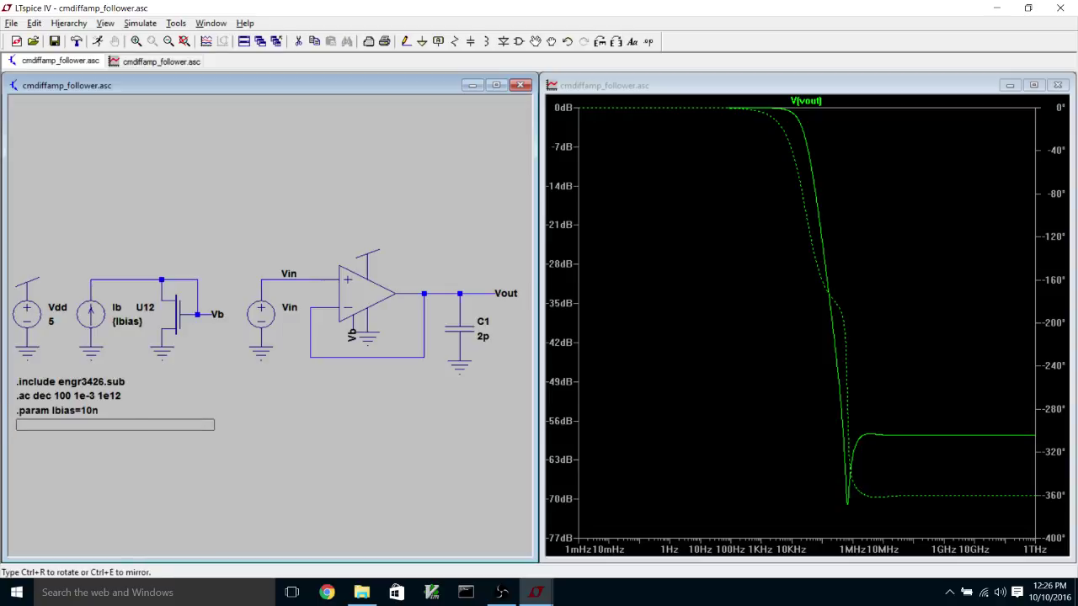
click(143, 425)
Run the stepped AC sweep to overlay five V(vout) Bode curves, one per Ibias value
click(97, 41)
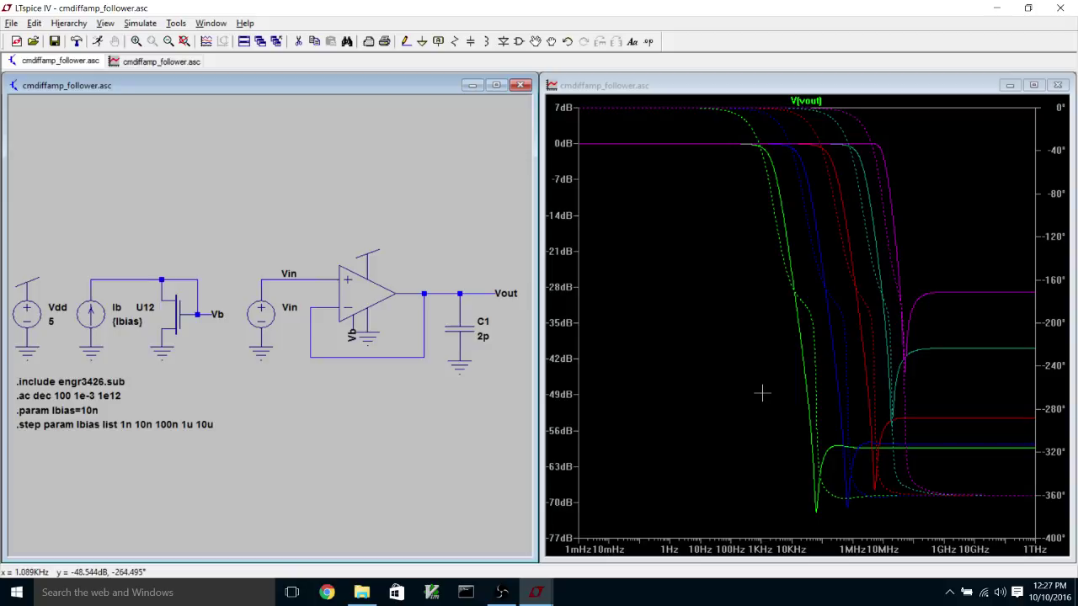
click(697, 90)
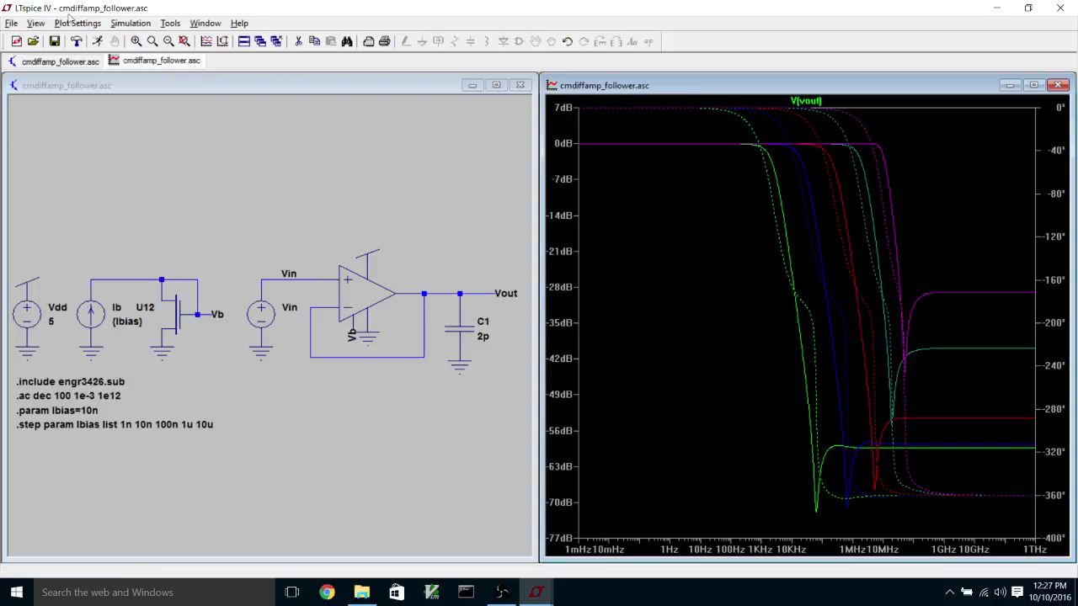
click(12, 23)
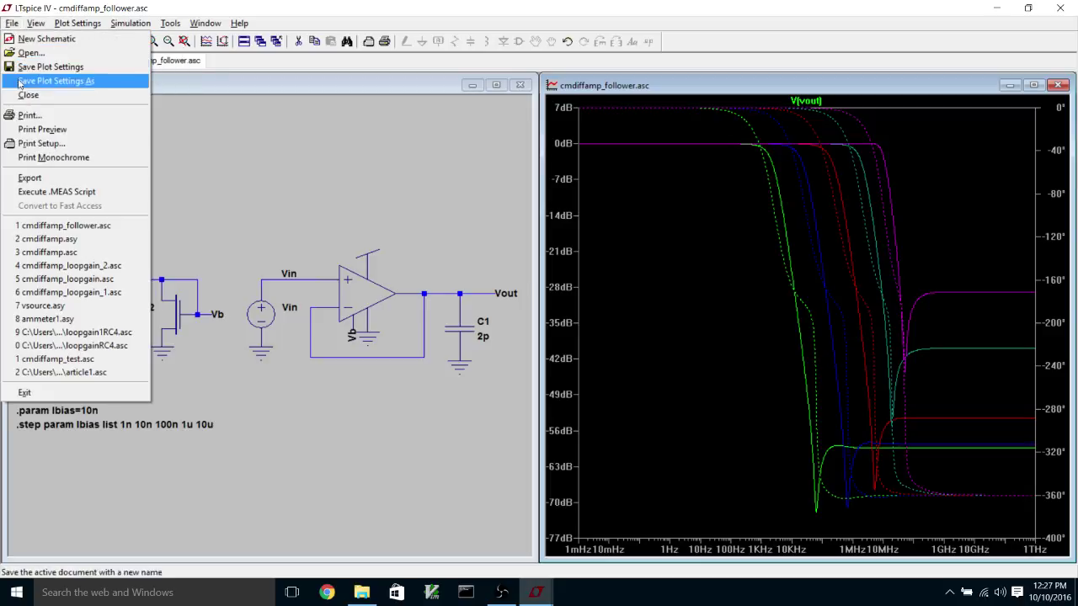
click(34, 178)
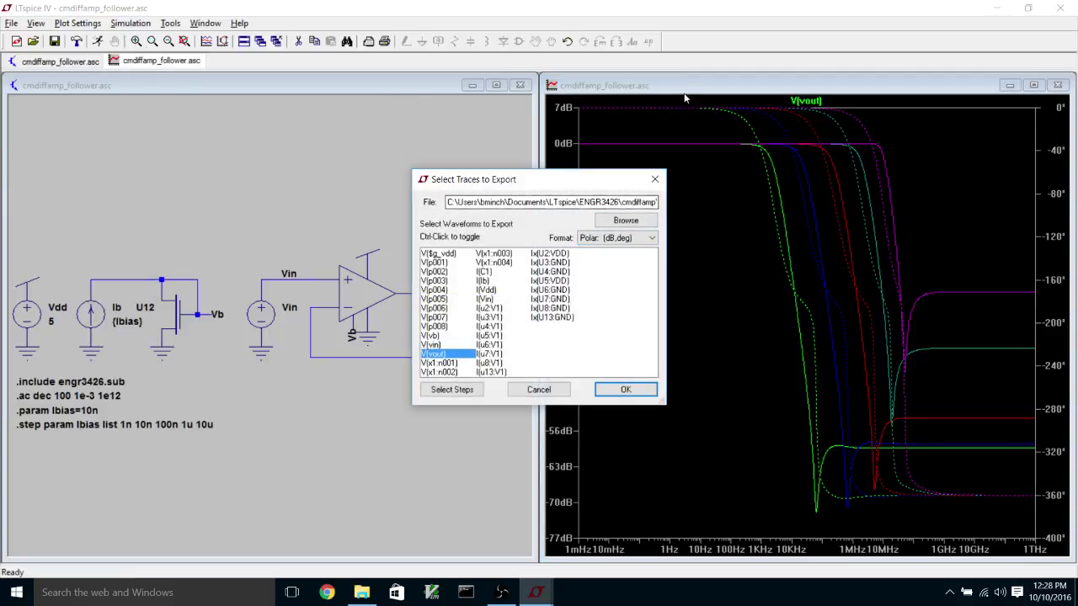
click(595, 241)
click(593, 245)
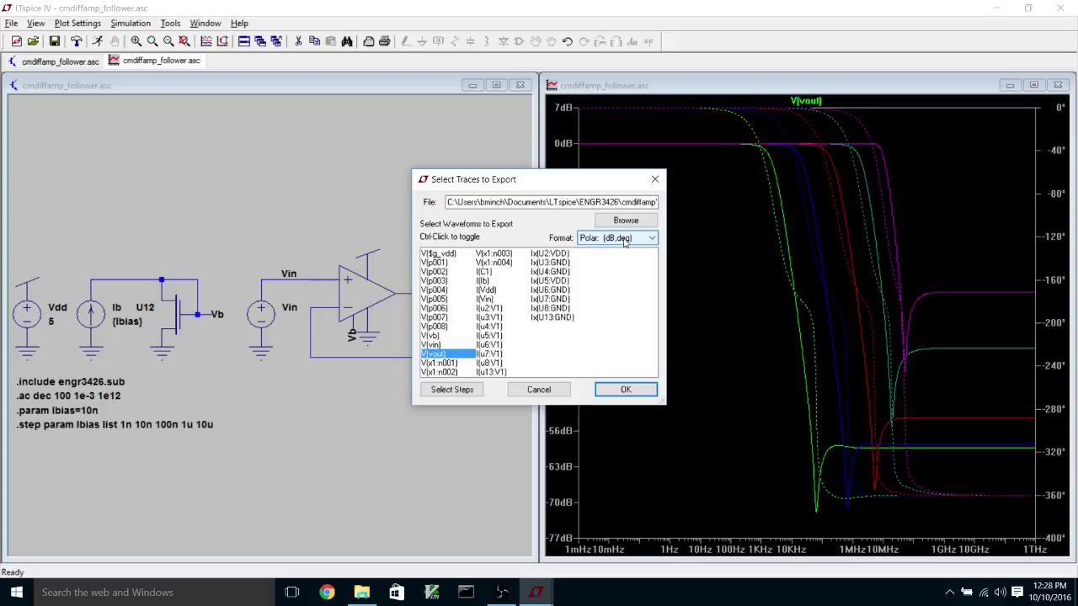
click(634, 240)
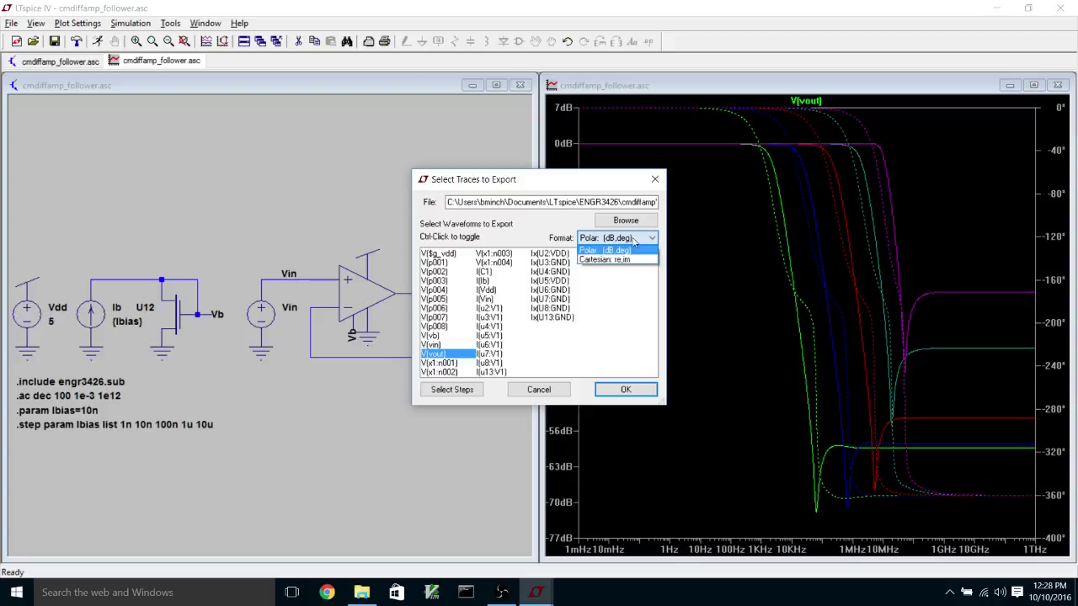
click(598, 280)
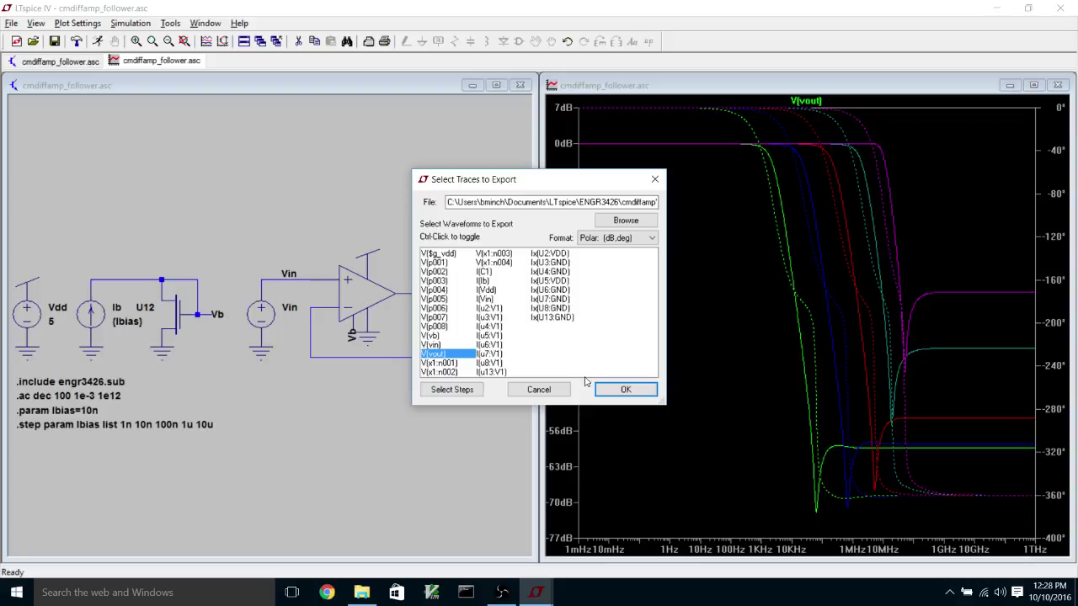
click(540, 393)
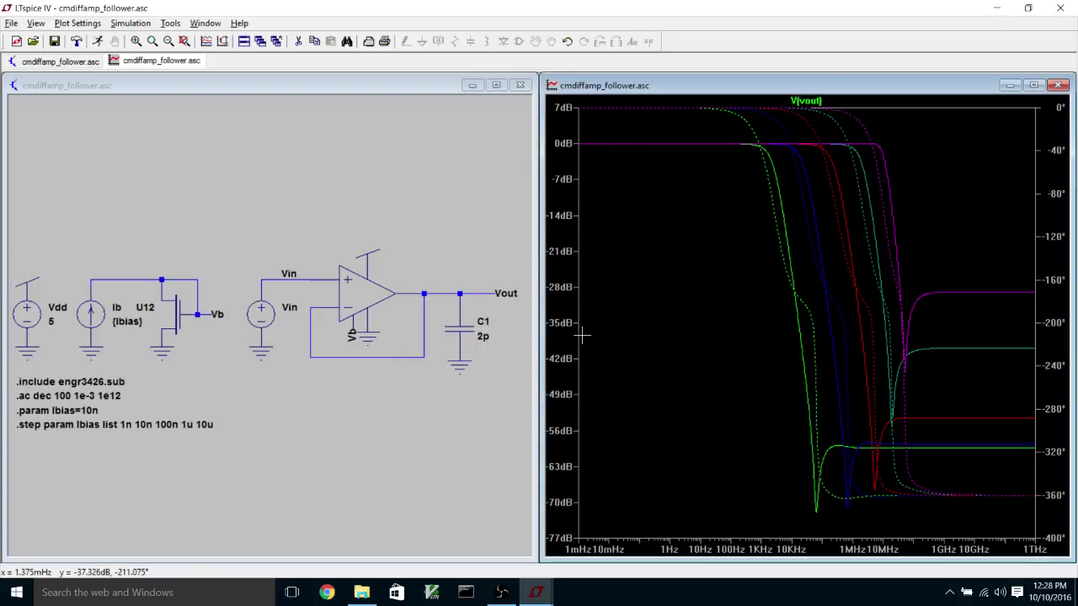